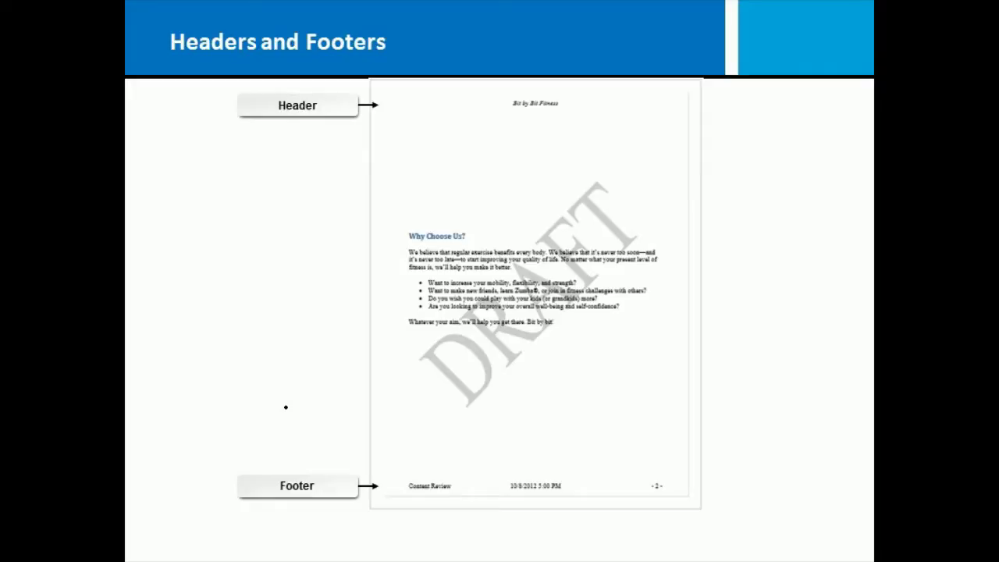
Step: Ink-circle the footer's page number, Content Review text, date and the header/footer areas, then advance the slide
mouse_move(674, 477)
mouse_down()
mouse_move(654, 472)
mouse_move(682, 479)
mouse_move(662, 470)
mouse_up()
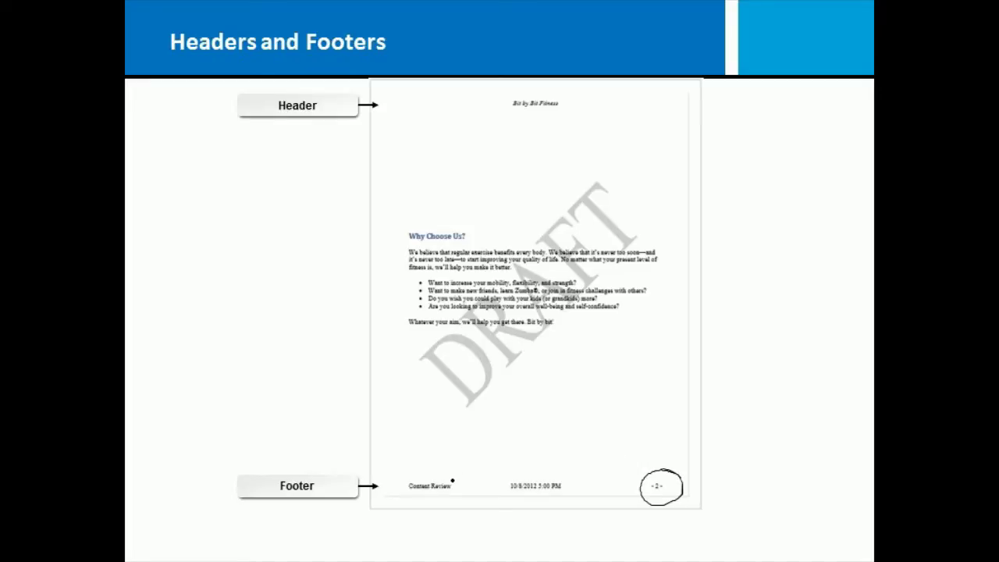
mouse_move(462, 477)
mouse_down()
mouse_move(407, 497)
mouse_move(468, 478)
mouse_up()
mouse_move(565, 467)
mouse_down()
mouse_move(502, 468)
mouse_move(585, 490)
mouse_move(581, 462)
mouse_up()
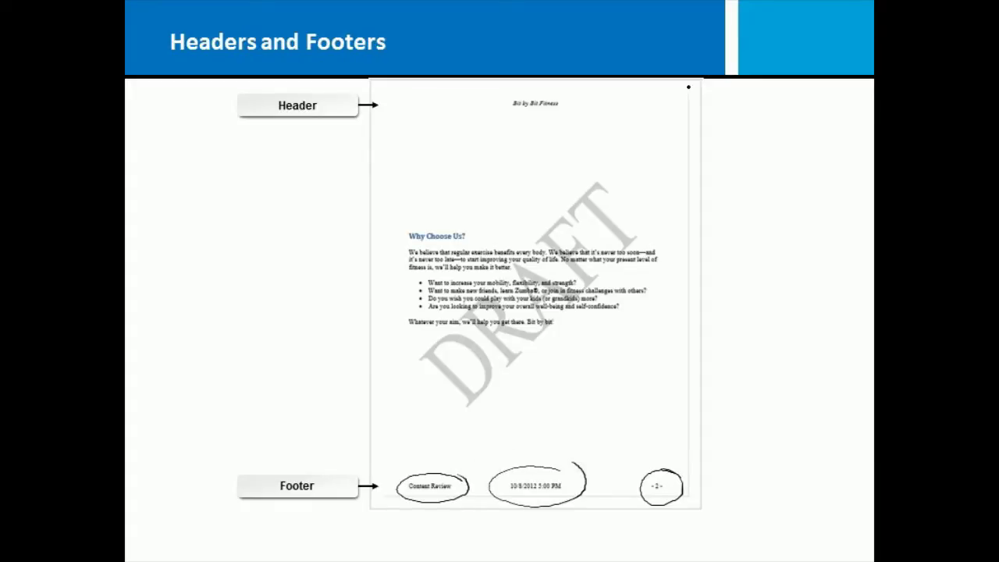
mouse_move(700, 84)
mouse_down()
mouse_move(712, 92)
mouse_move(700, 133)
mouse_up()
mouse_move(690, 466)
mouse_down()
mouse_move(704, 484)
mouse_move(702, 523)
mouse_up()
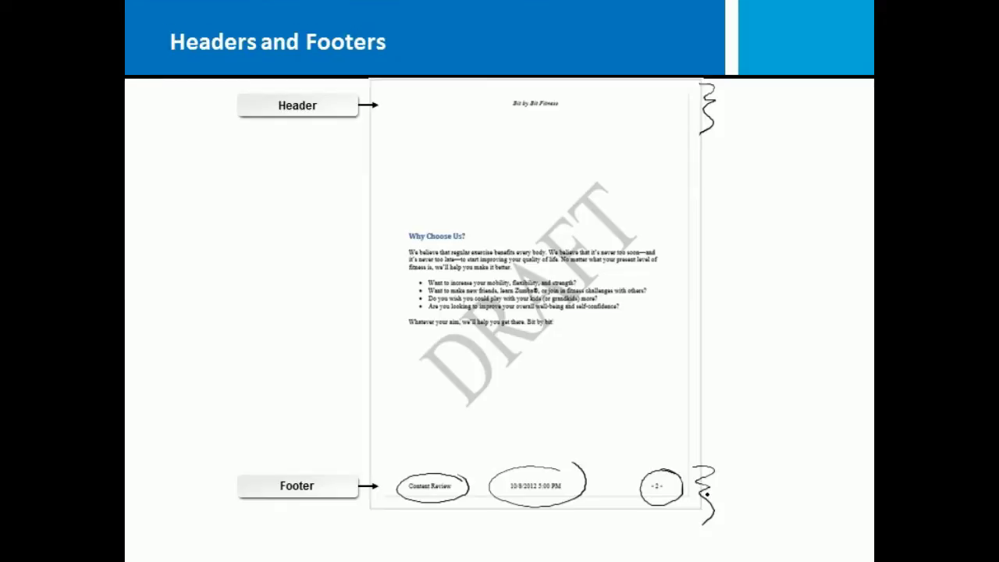
key(Right)
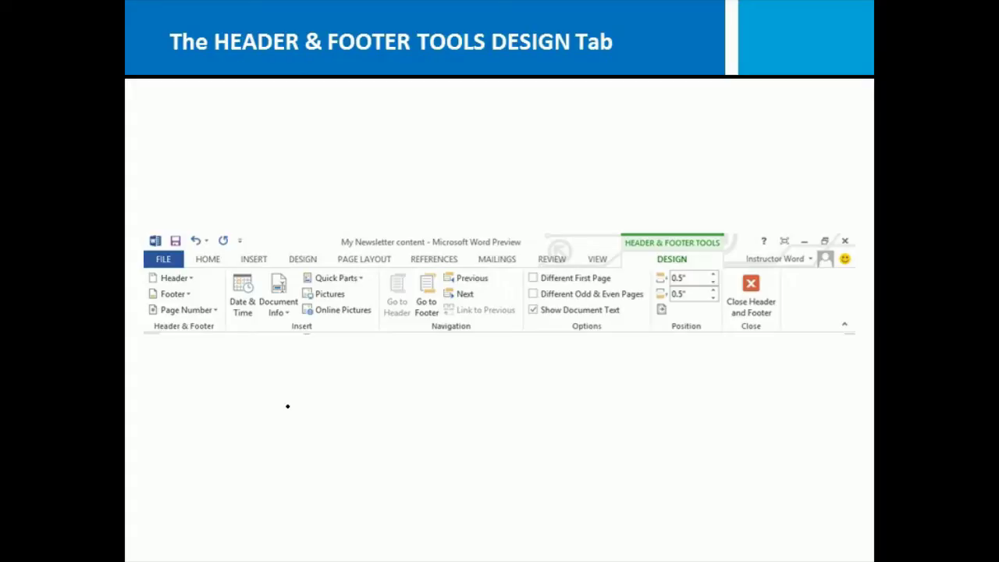
Step: Circle the pictured Header & Footer Tools and Design labels and mark the Close and Insert commands
mouse_move(715, 224)
mouse_down()
mouse_move(624, 223)
mouse_move(730, 235)
mouse_move(716, 217)
mouse_up()
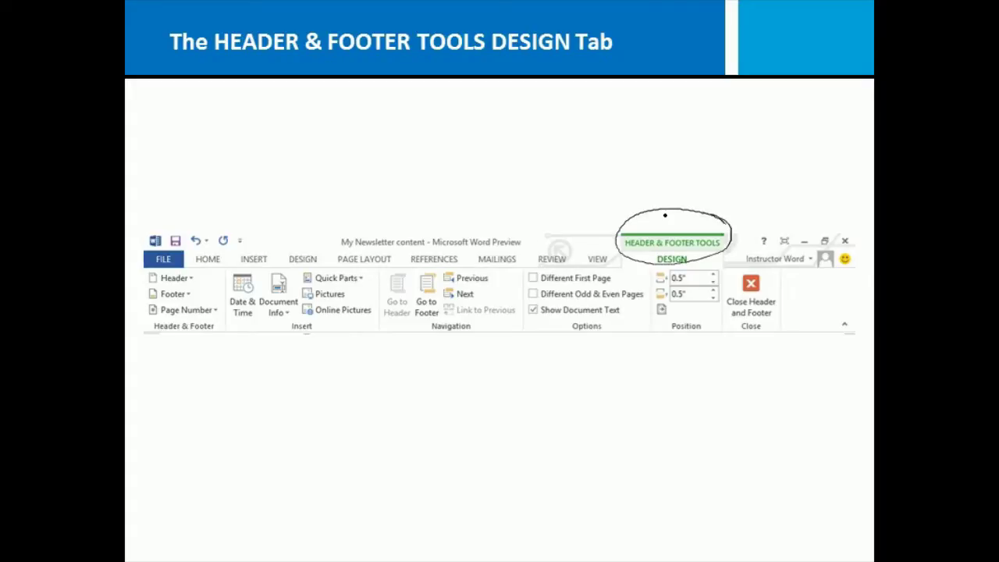
mouse_move(684, 256)
mouse_down()
mouse_move(652, 262)
mouse_move(689, 250)
mouse_up()
mouse_move(729, 331)
mouse_down()
mouse_move(755, 352)
mouse_move(778, 327)
mouse_up()
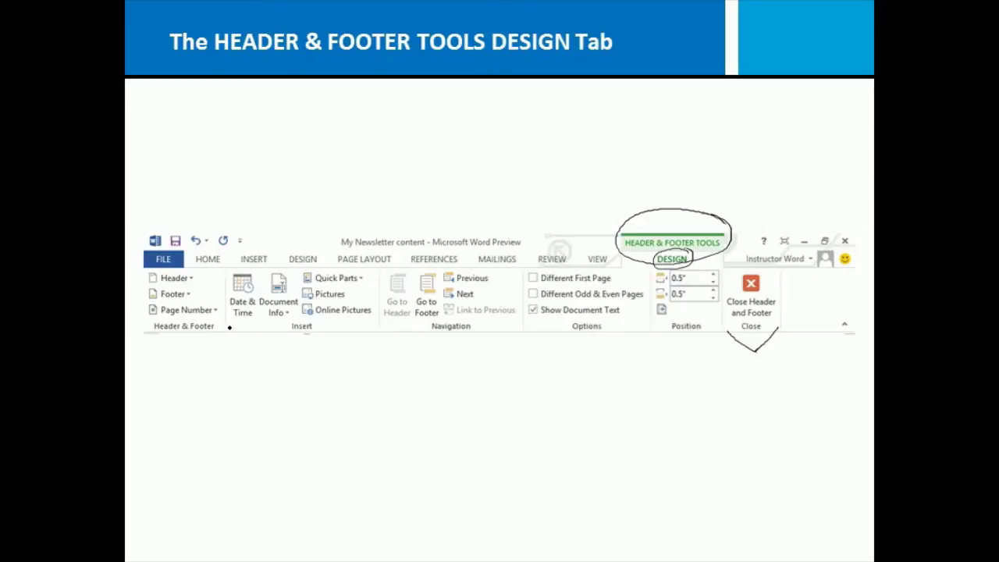
mouse_move(236, 328)
mouse_down()
mouse_move(286, 364)
mouse_move(339, 330)
mouse_up()
Step: Circle the Options label, underline Different First Page and odd/even pages, and mark the Close commands
mouse_move(557, 323)
mouse_down()
mouse_move(623, 327)
mouse_move(593, 351)
mouse_move(559, 348)
mouse_up()
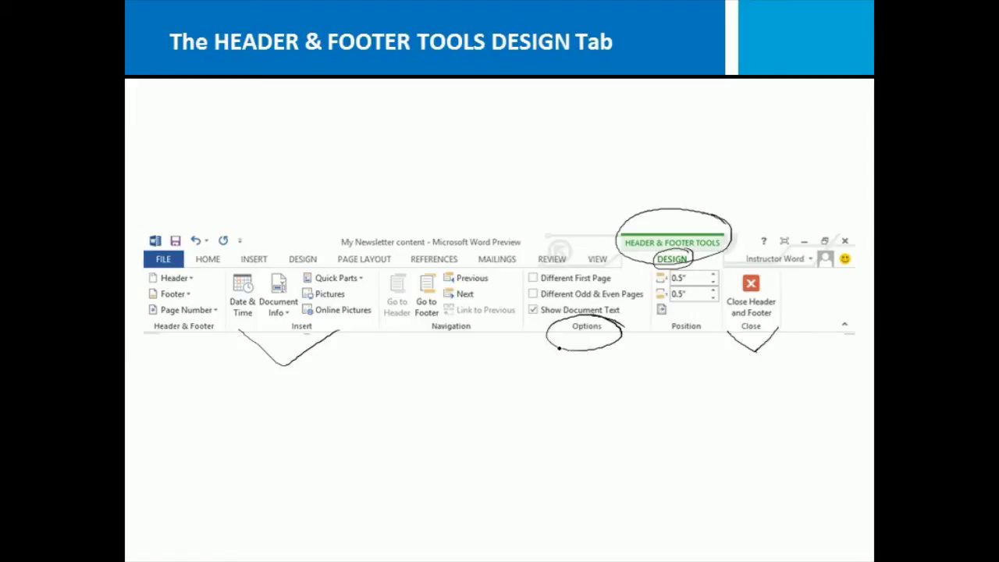
drag(540, 287, 617, 285)
drag(556, 301, 643, 301)
mouse_move(788, 271)
mouse_down()
mouse_move(804, 295)
mouse_move(803, 349)
mouse_up()
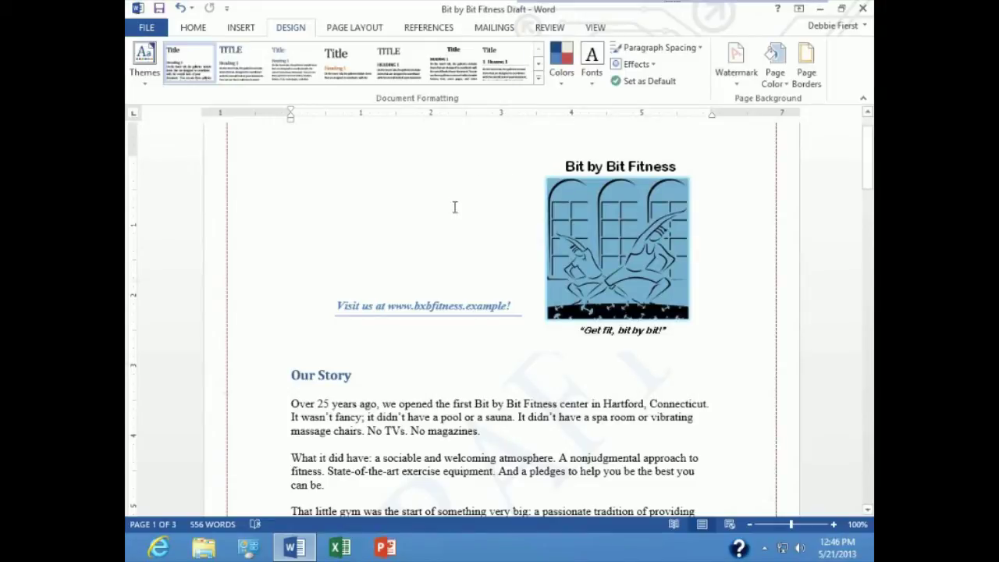
scroll(455, 209, down, 8)
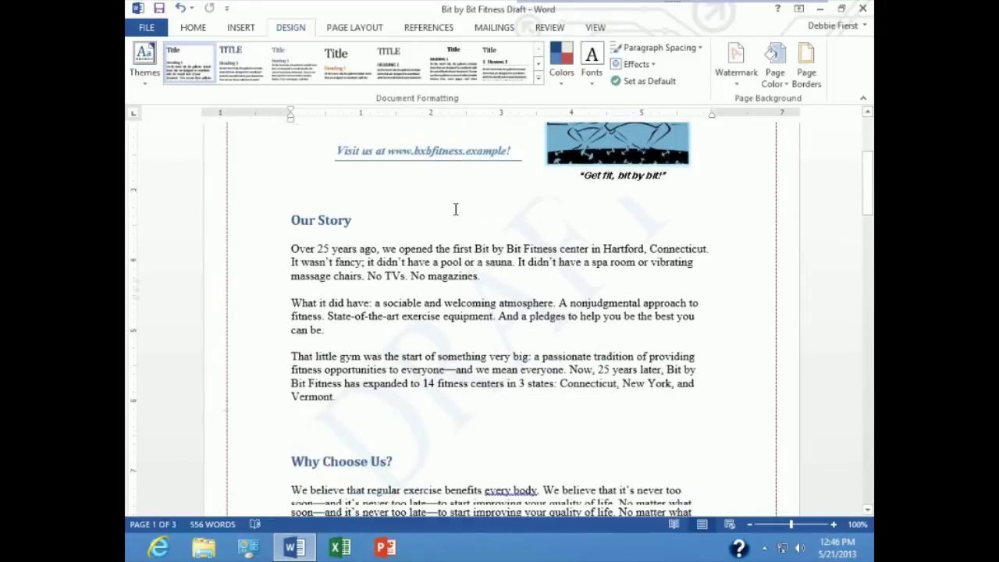
scroll(456, 209, up, 2)
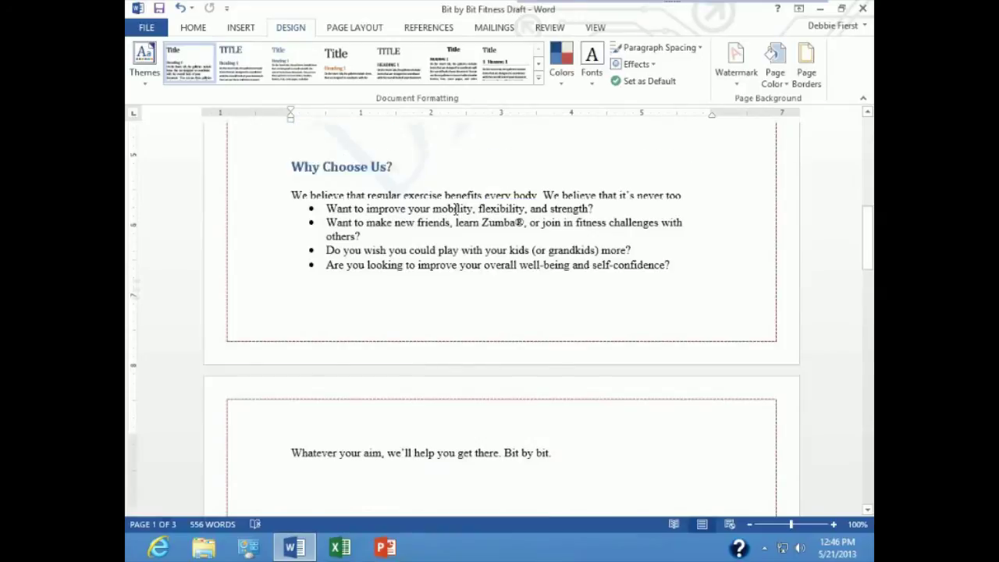
scroll(455, 210, up, 9)
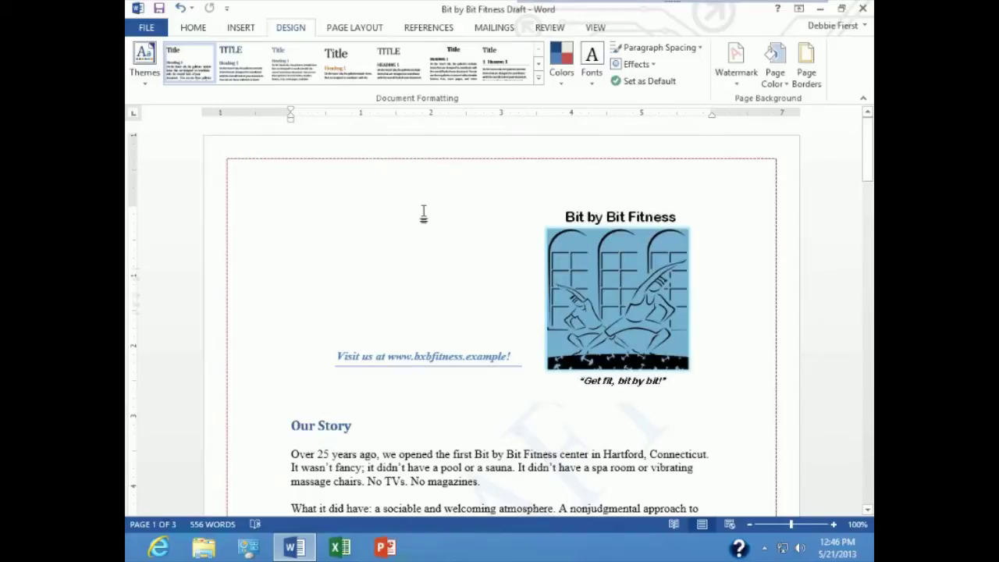
scroll(423, 216, down, 3)
scroll(423, 216, down, 7)
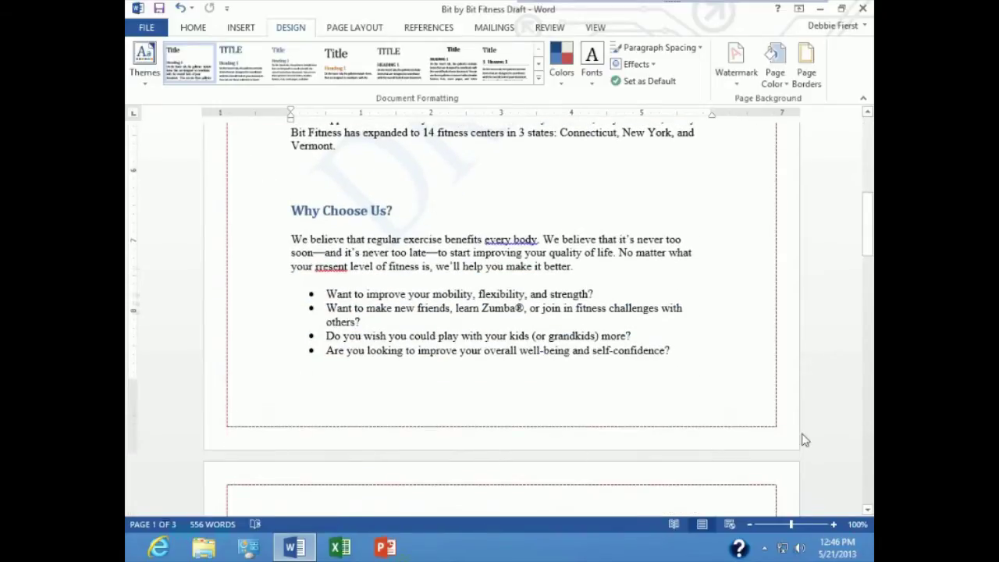
scroll(710, 413, down, 2)
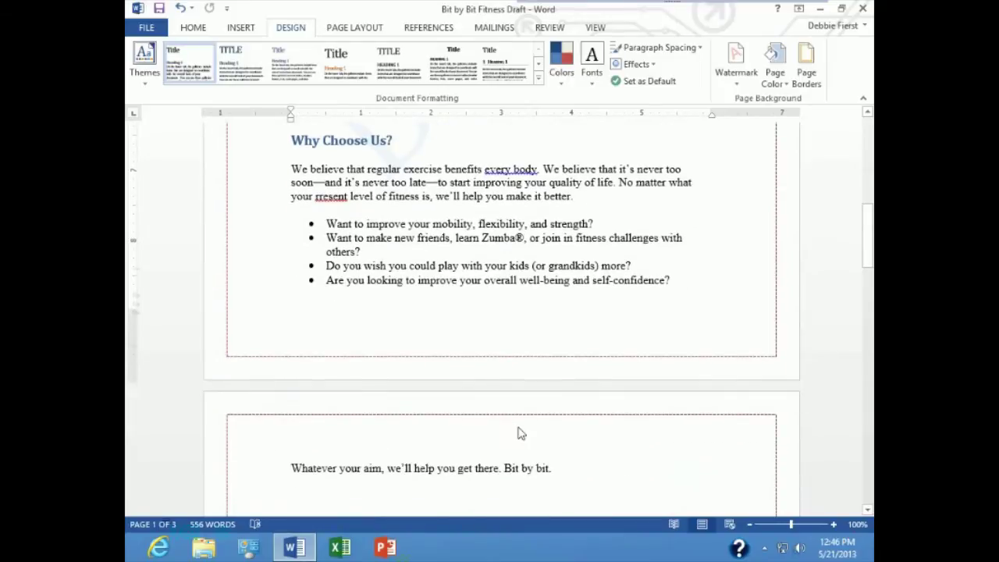
scroll(527, 427, up, 10)
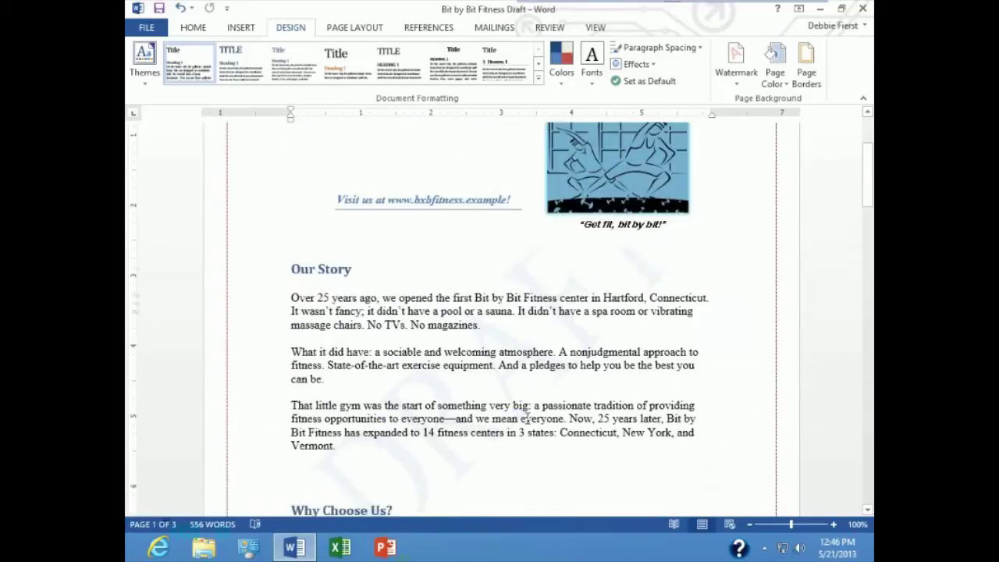
scroll(530, 415, up, 1)
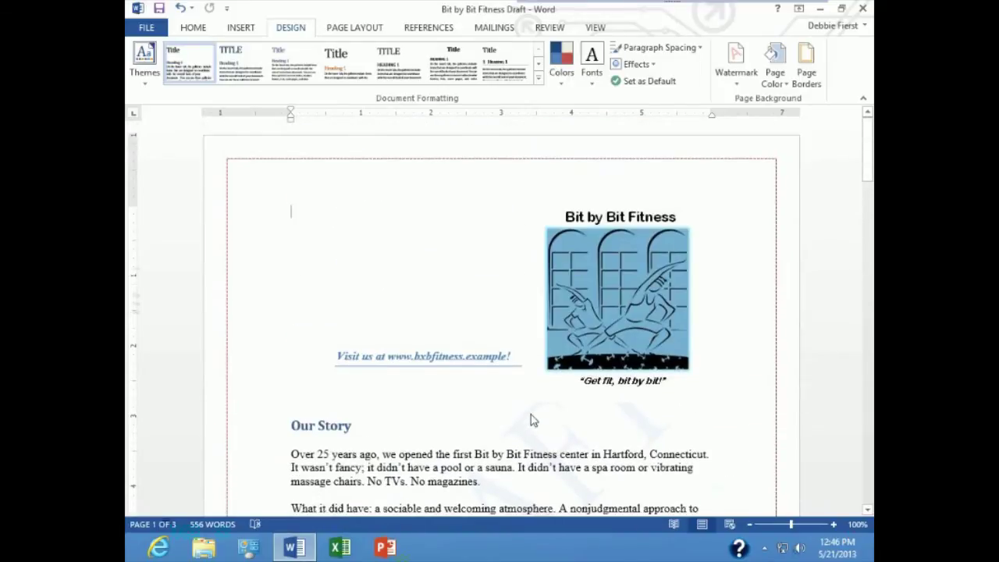
double_click(434, 174)
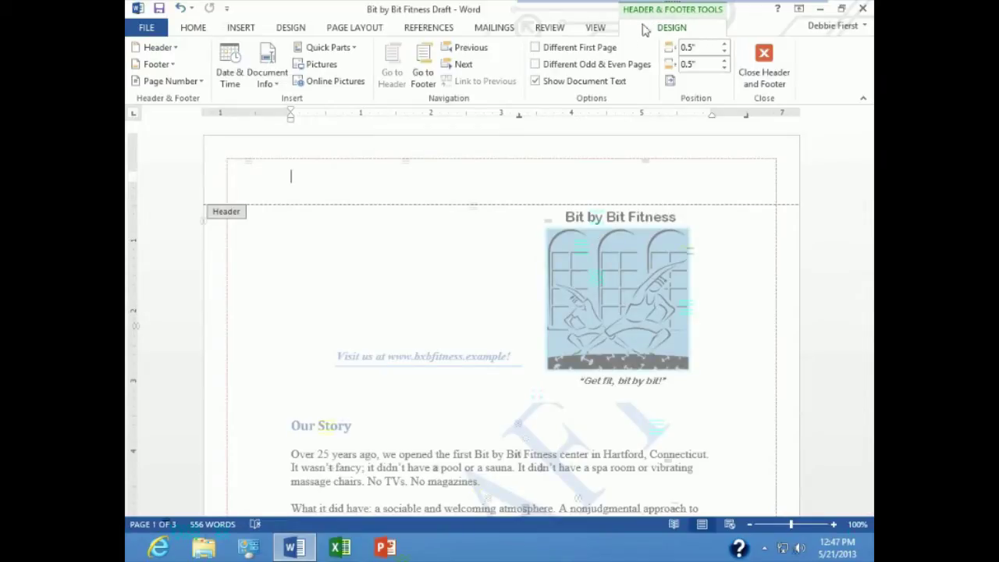
Step: Close header editing, then reopen the empty page-one header through Insert > Header > Edit Header
click(765, 78)
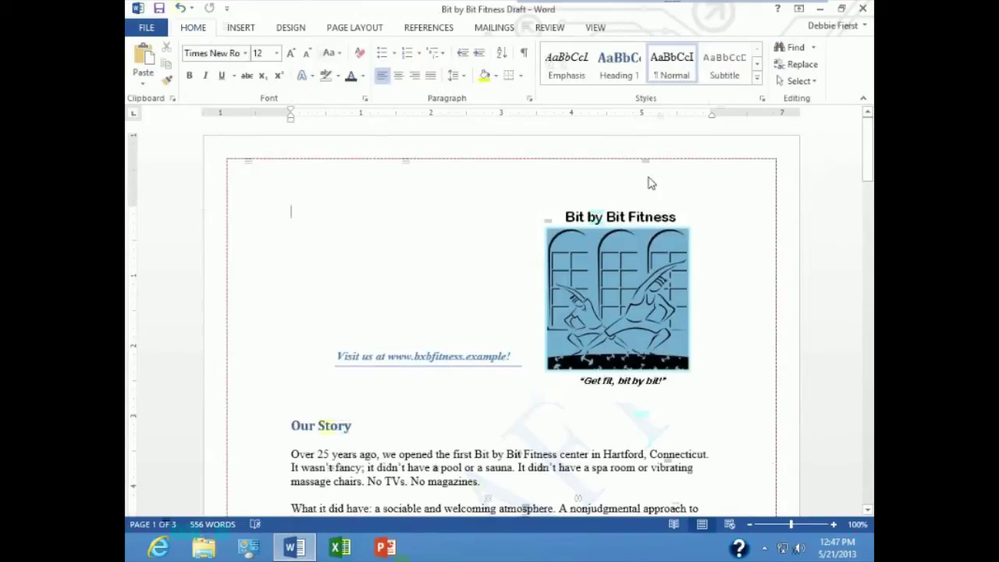
click(364, 30)
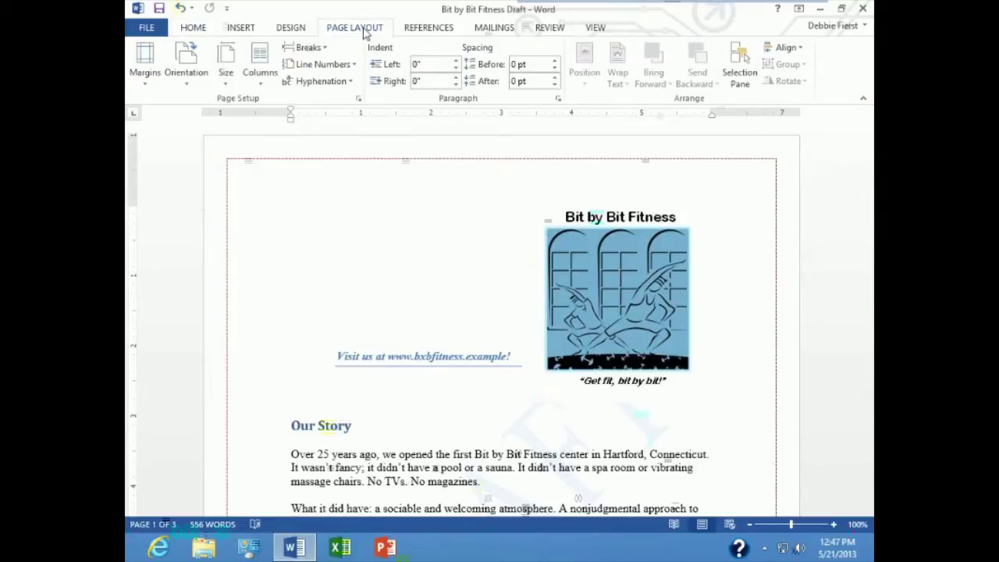
click(243, 30)
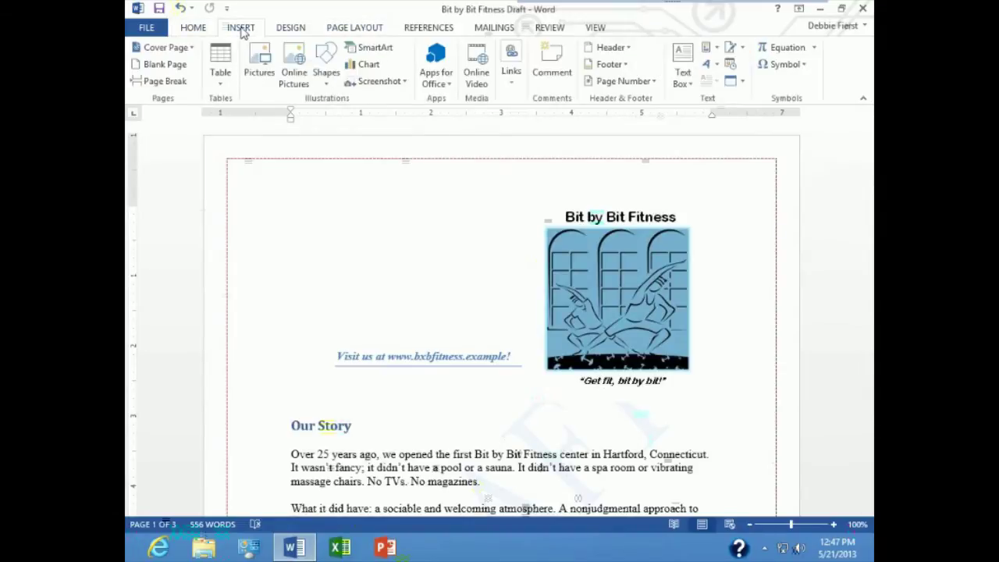
click(611, 47)
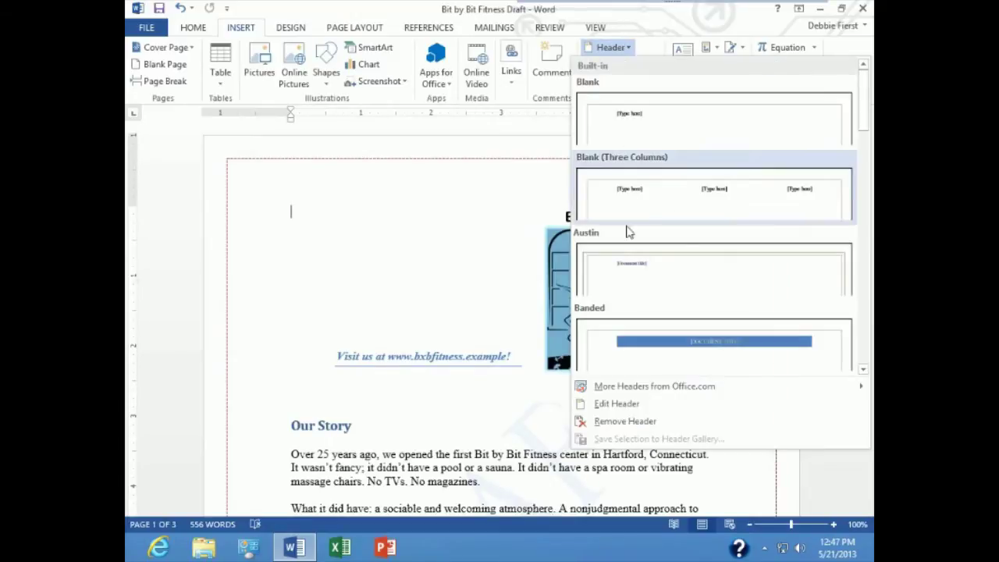
click(615, 405)
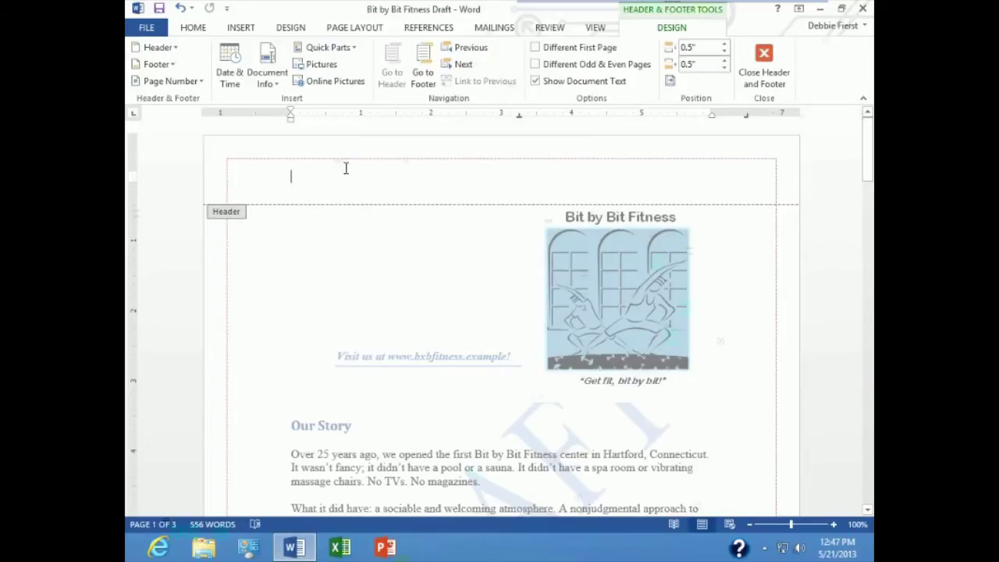
Step: Type 'Bit by Bit Fitness' at the header's centre tab stop and scroll to review it
key(Tab)
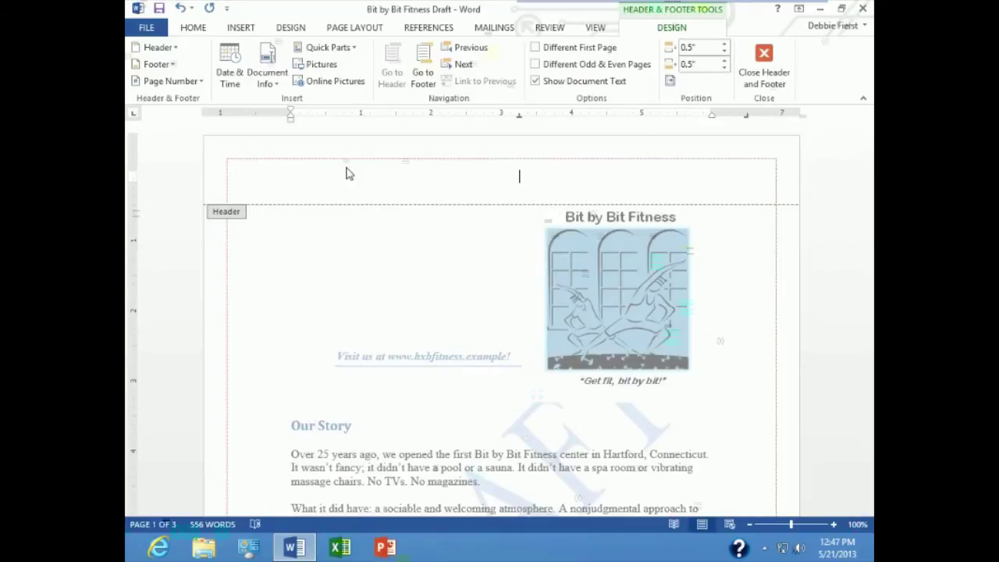
text(Bit by Bit Fitness)
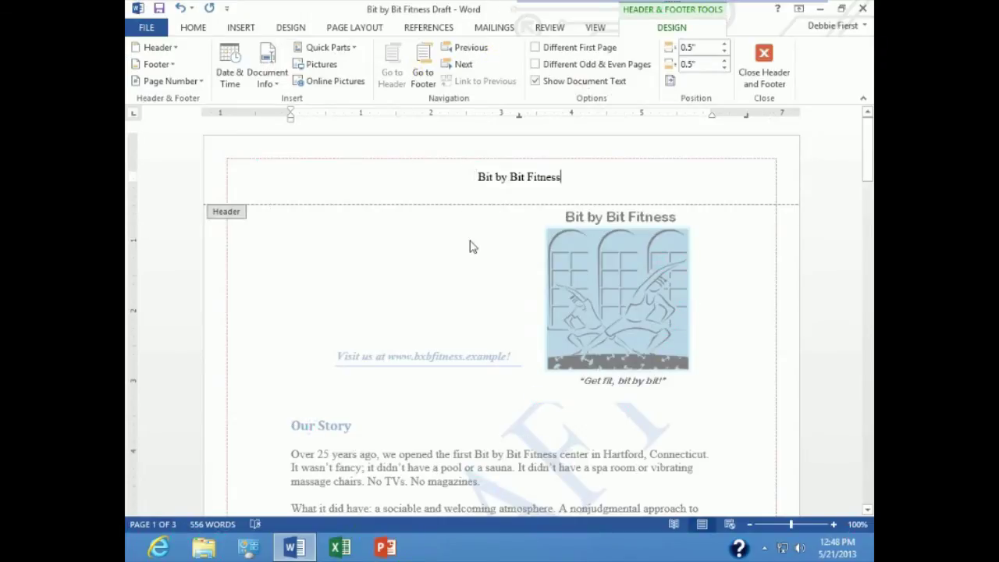
scroll(700, 321, down, 12)
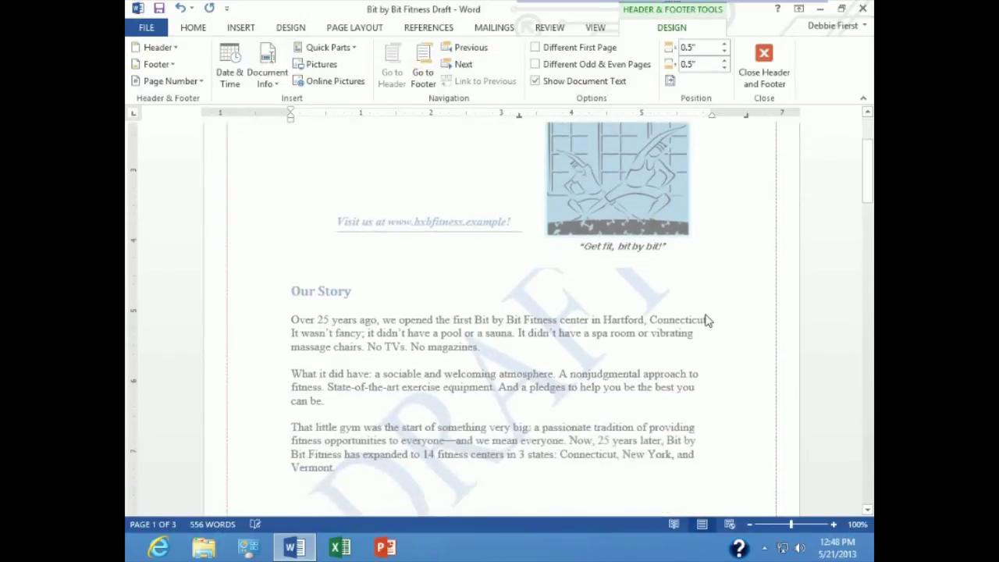
scroll(706, 314, down, 2)
scroll(707, 316, up, 10)
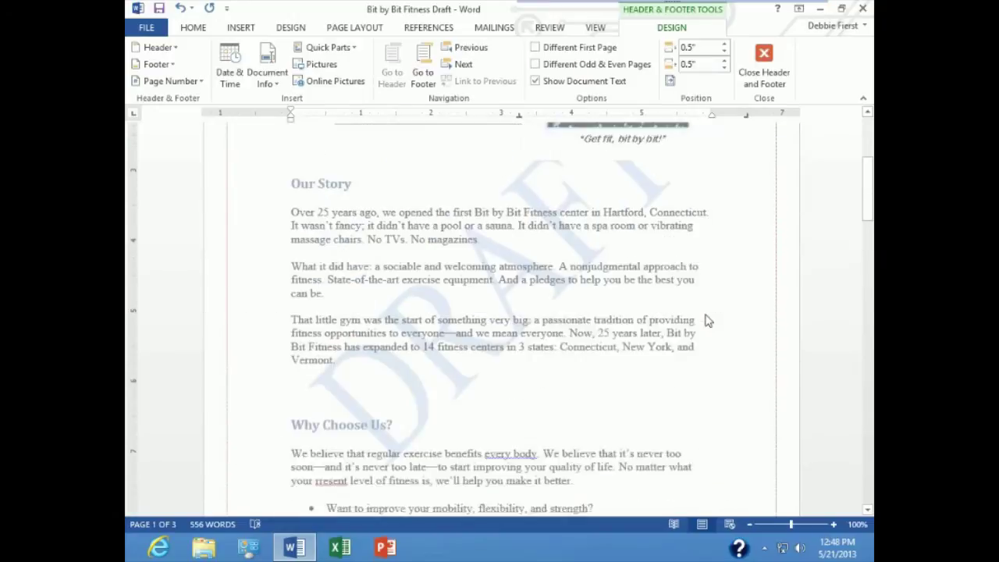
scroll(706, 321, up, 1)
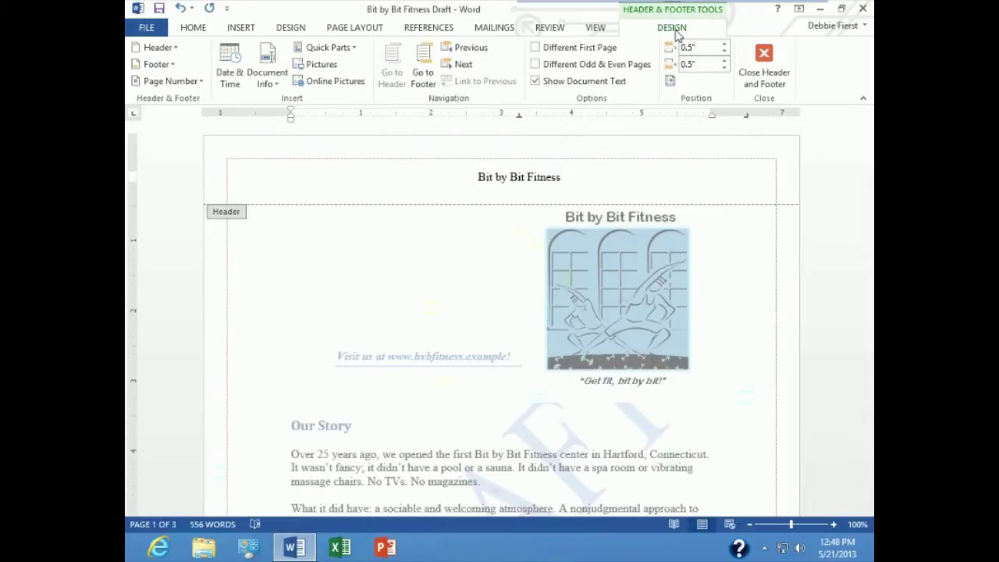
Step: Insert the Blank (Three Columns) footer design
click(157, 64)
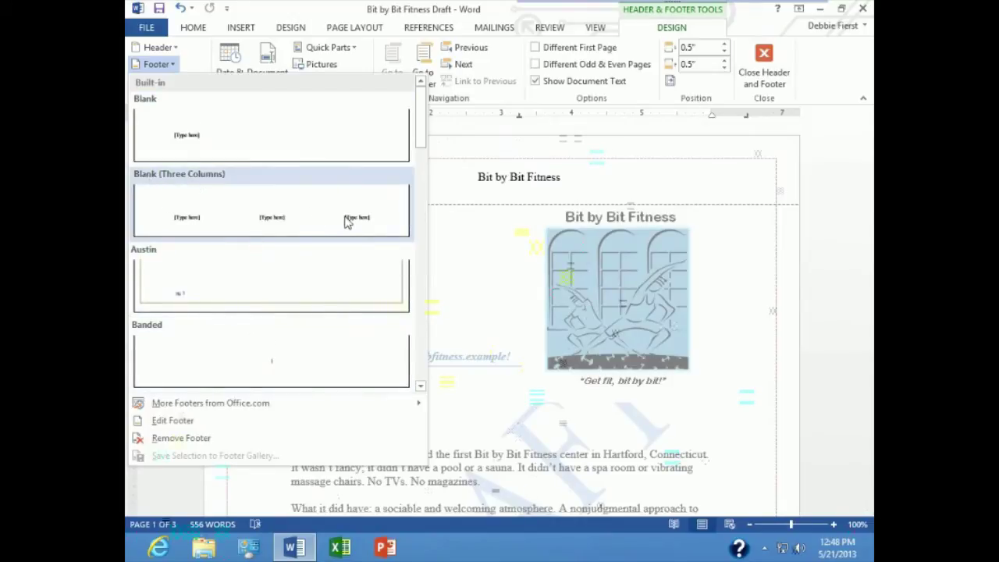
click(247, 224)
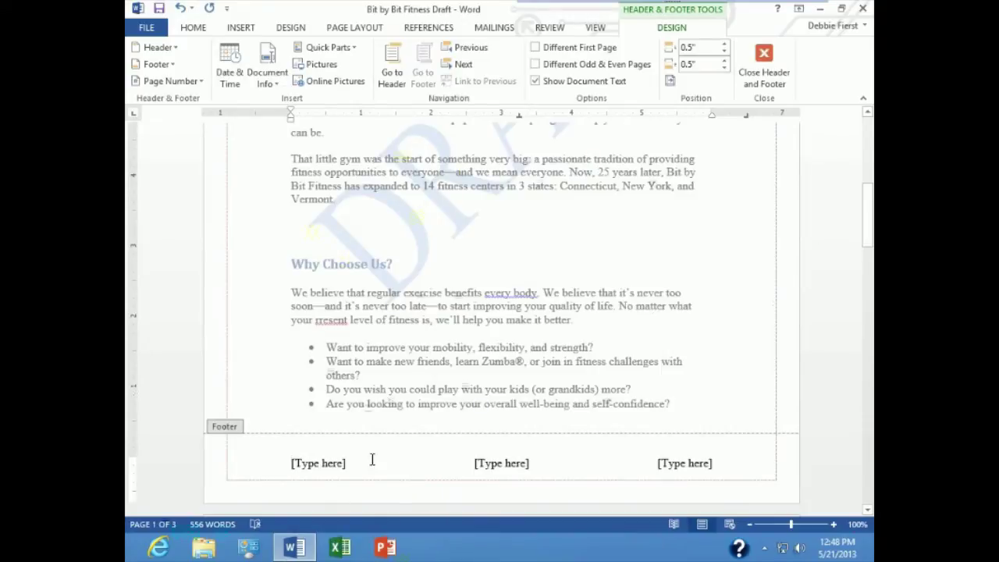
Step: Type 'Content Review' in the left footer part and insert the date May 21, 2013 in the centre
click(336, 463)
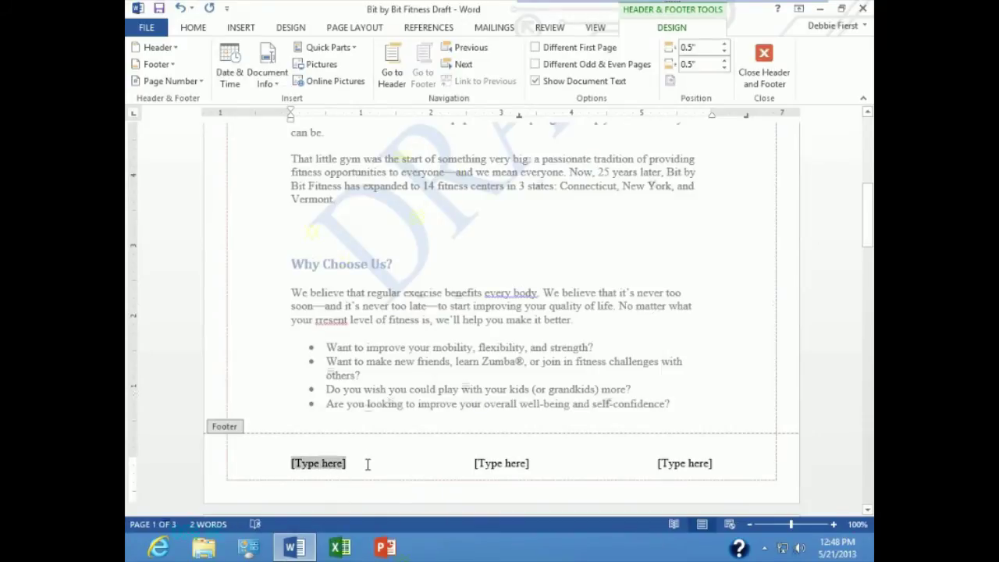
text(C)
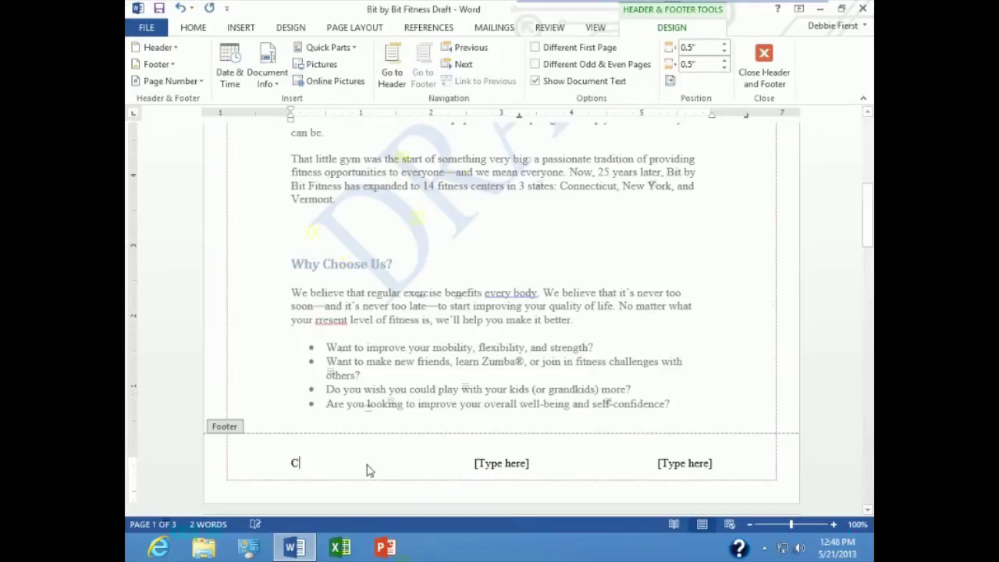
text(ontent Review)
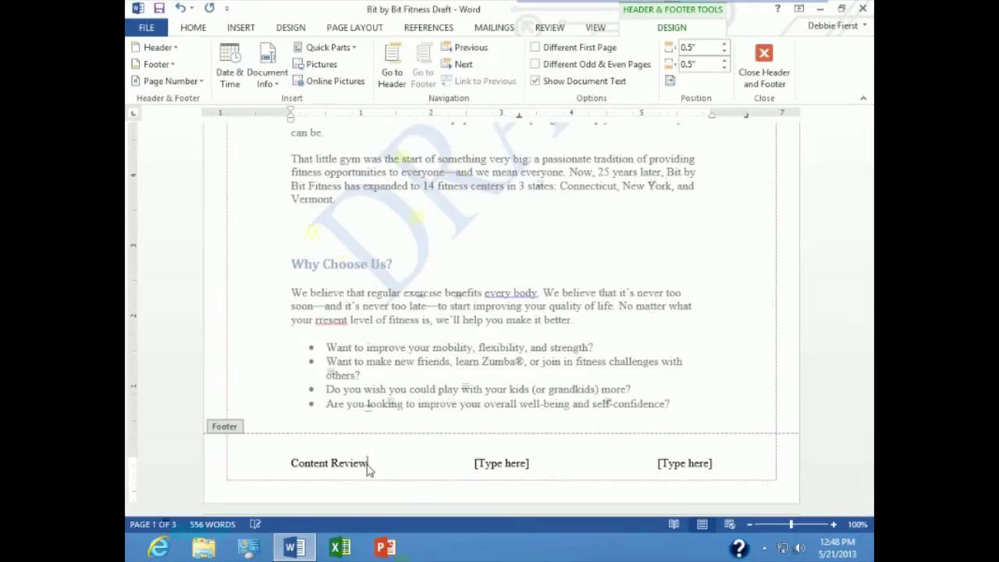
click(504, 464)
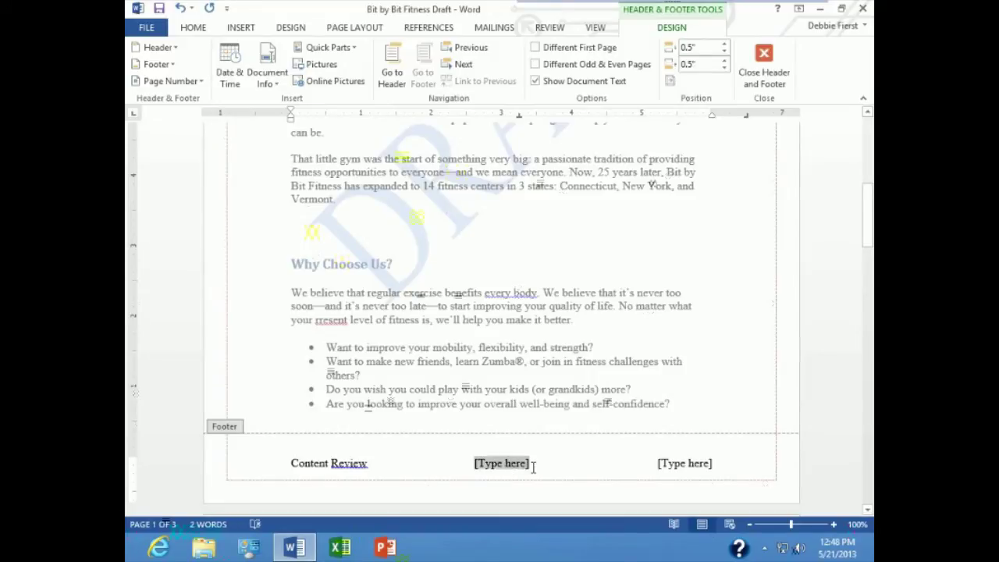
click(225, 79)
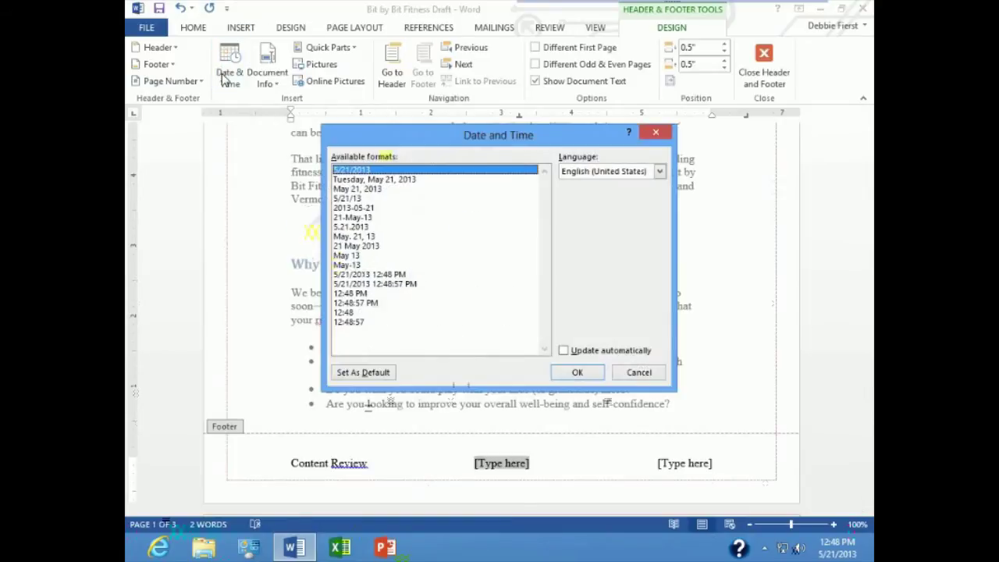
click(372, 189)
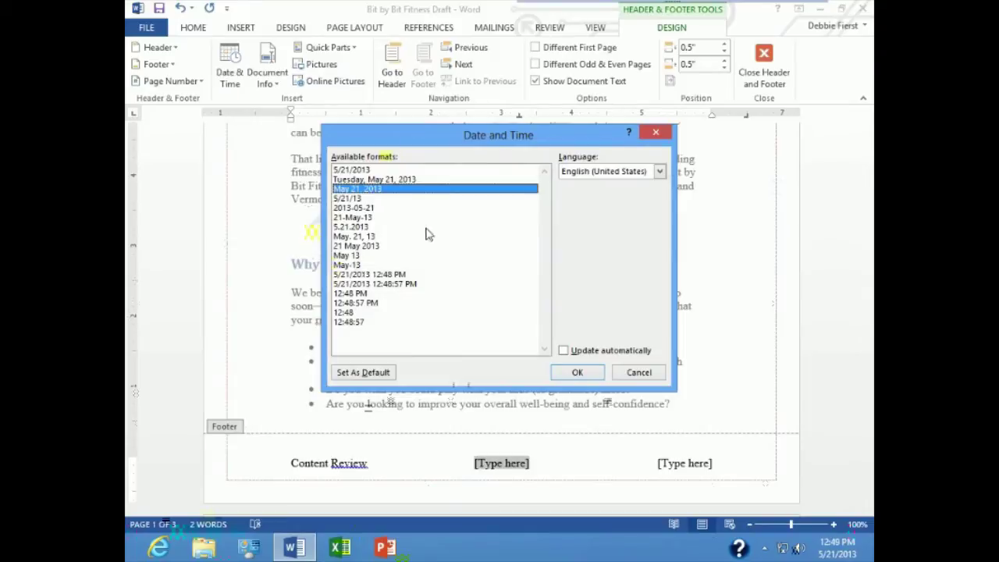
click(579, 375)
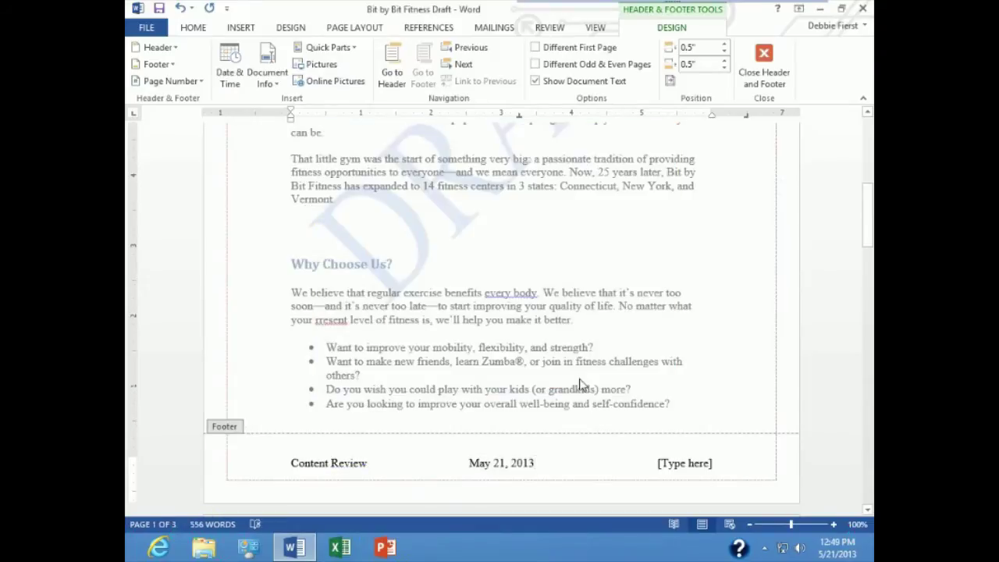
click(689, 465)
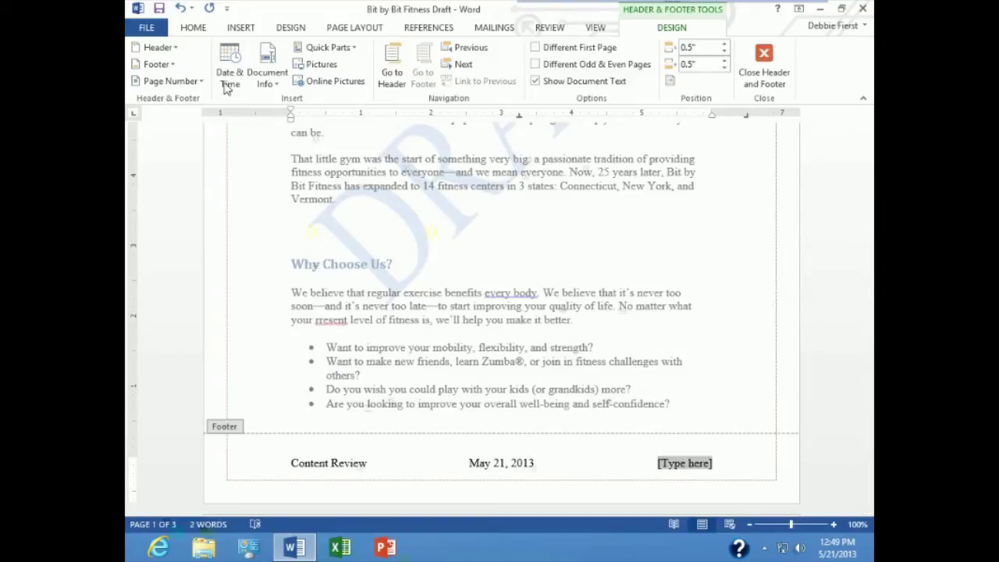
Step: Insert a Plain Number page number at the current position in the footer's right part
click(198, 87)
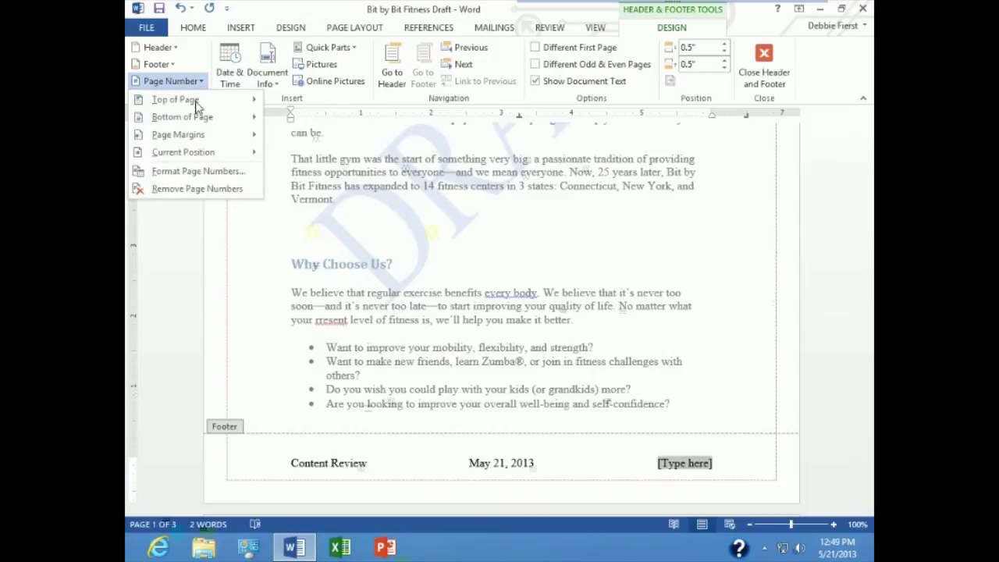
mouse_move(200, 159)
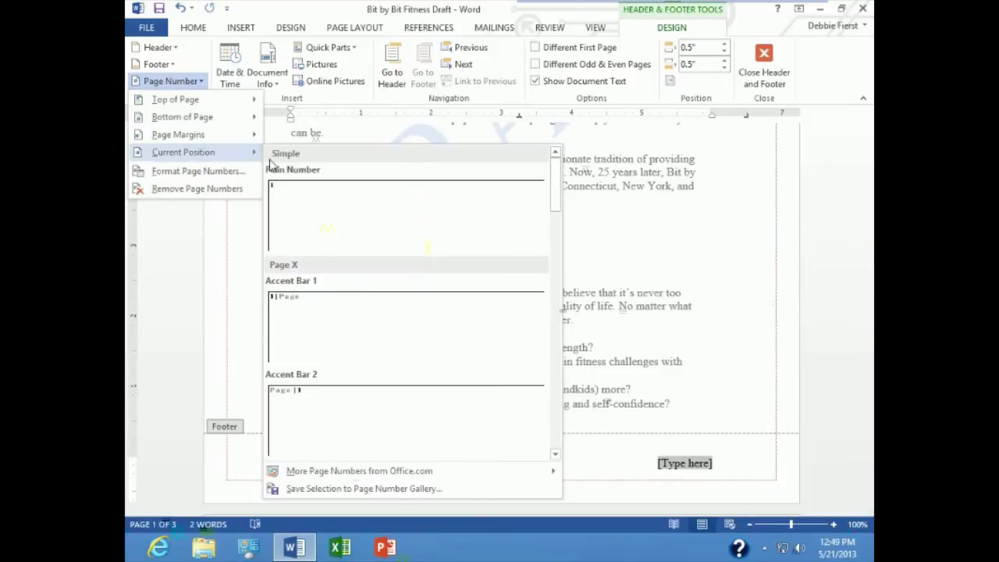
click(299, 237)
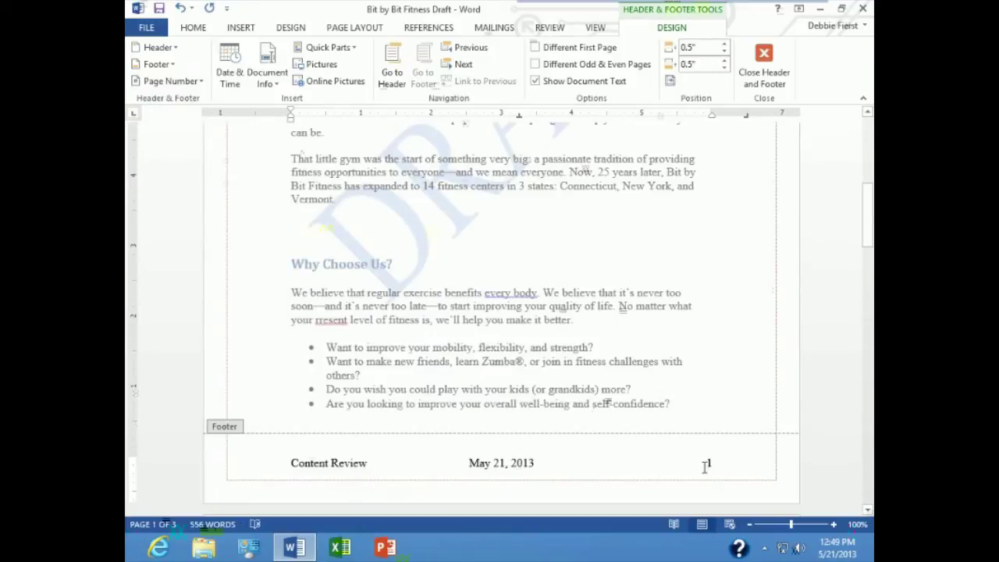
scroll(702, 465, up, 9)
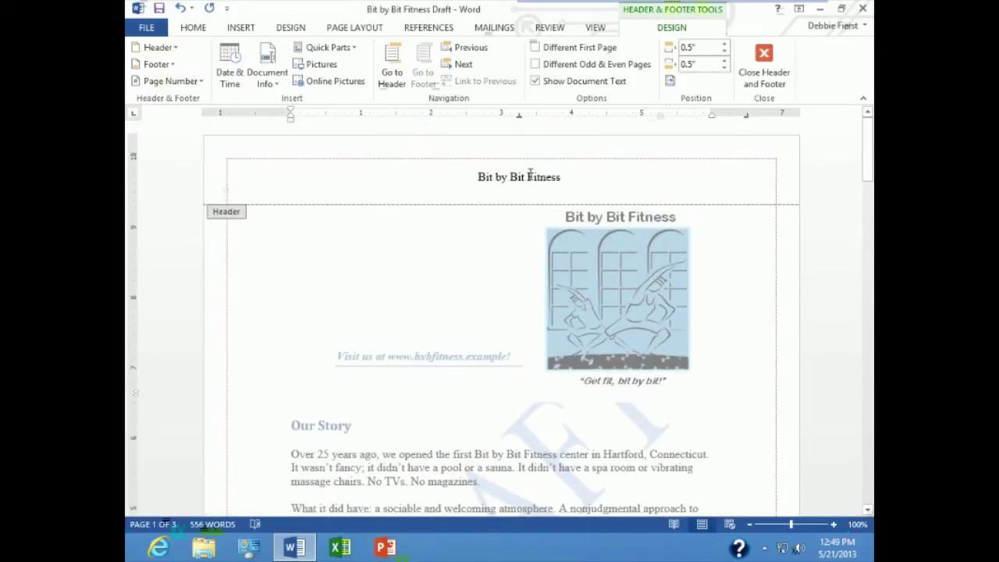
scroll(515, 195, down, 3)
scroll(519, 200, down, 9)
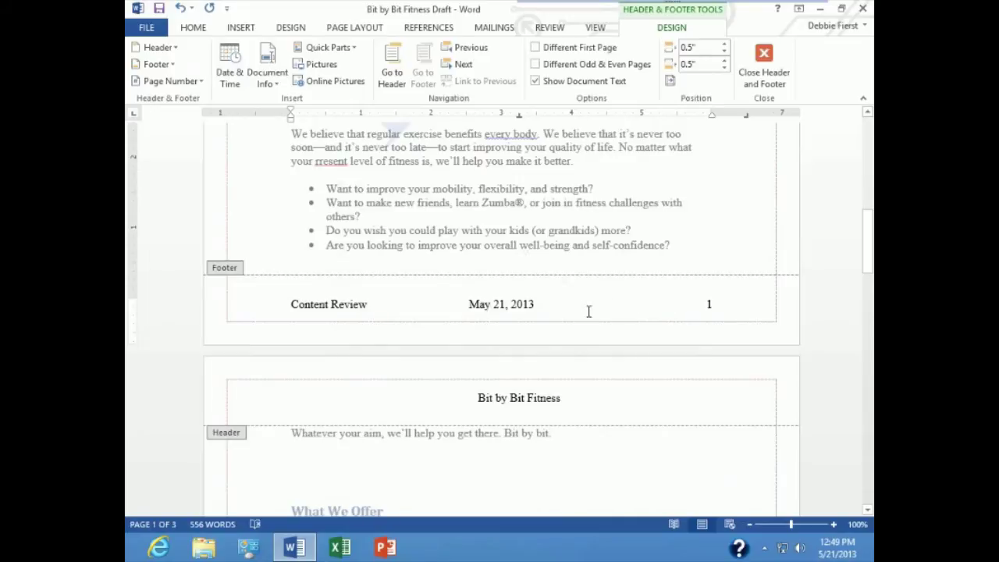
Step: Close the header and footer and scroll down through the draft's pages
click(763, 78)
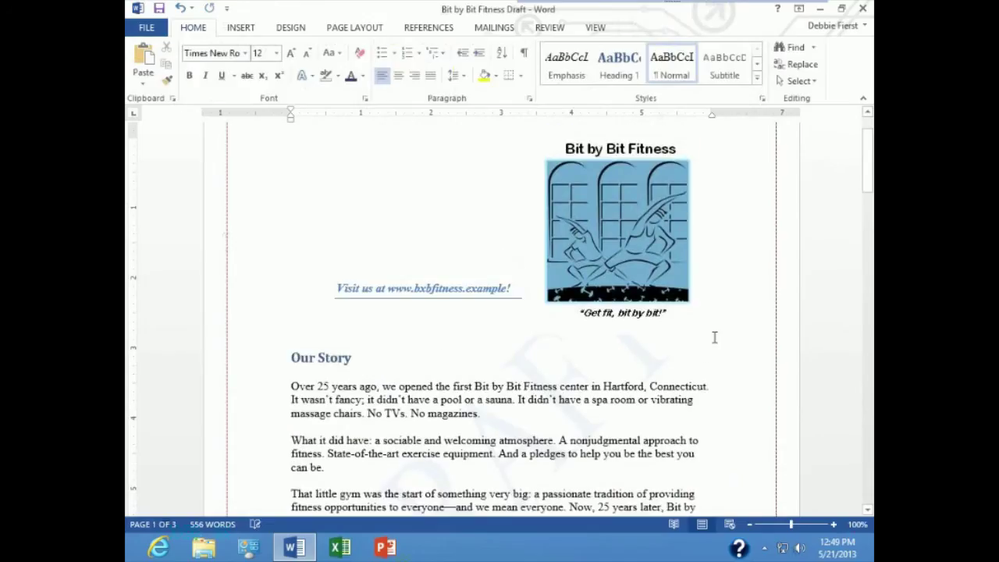
scroll(714, 337, down, 10)
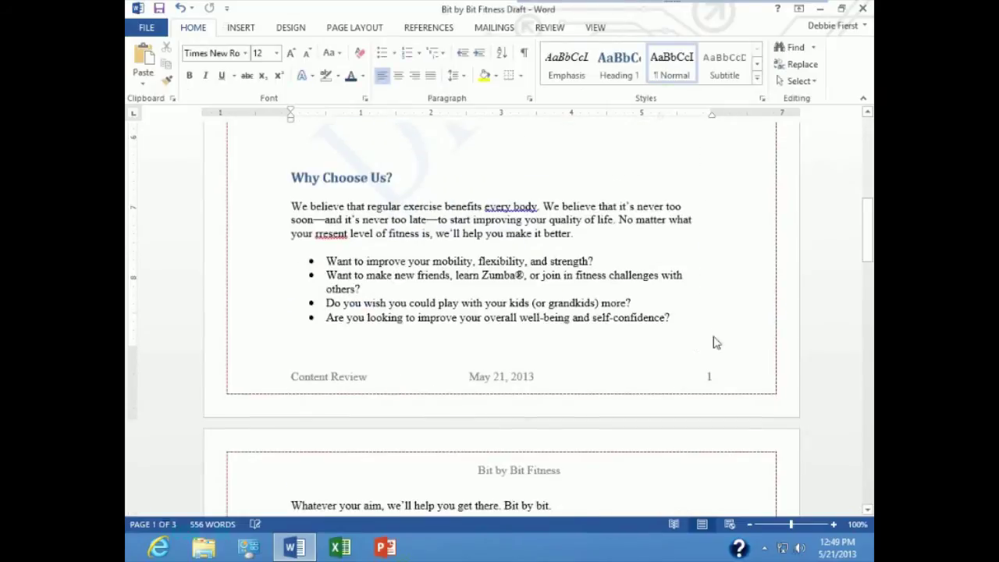
scroll(716, 343, down, 2)
scroll(542, 396, down, 4)
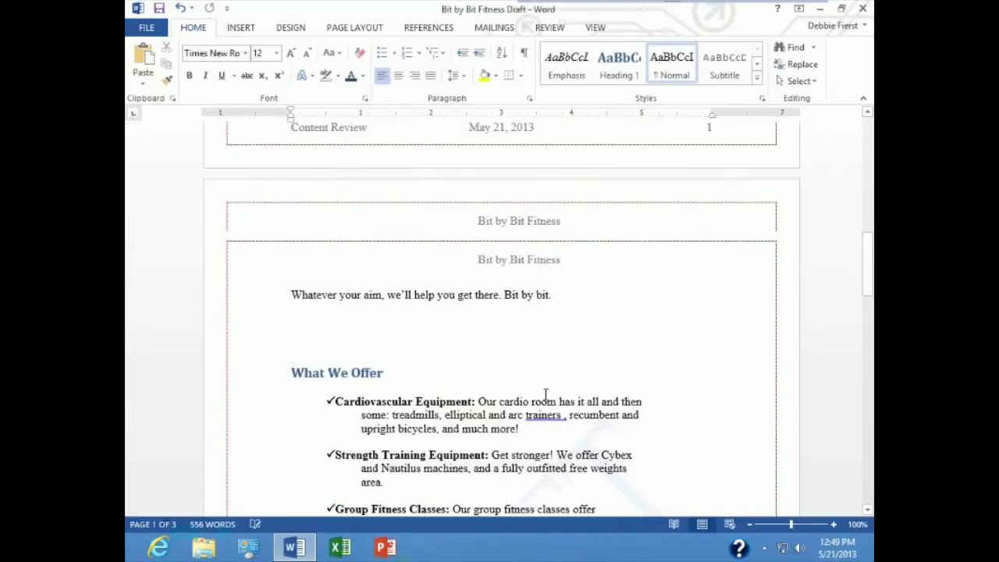
scroll(545, 394, down, 5)
scroll(546, 395, down, 10)
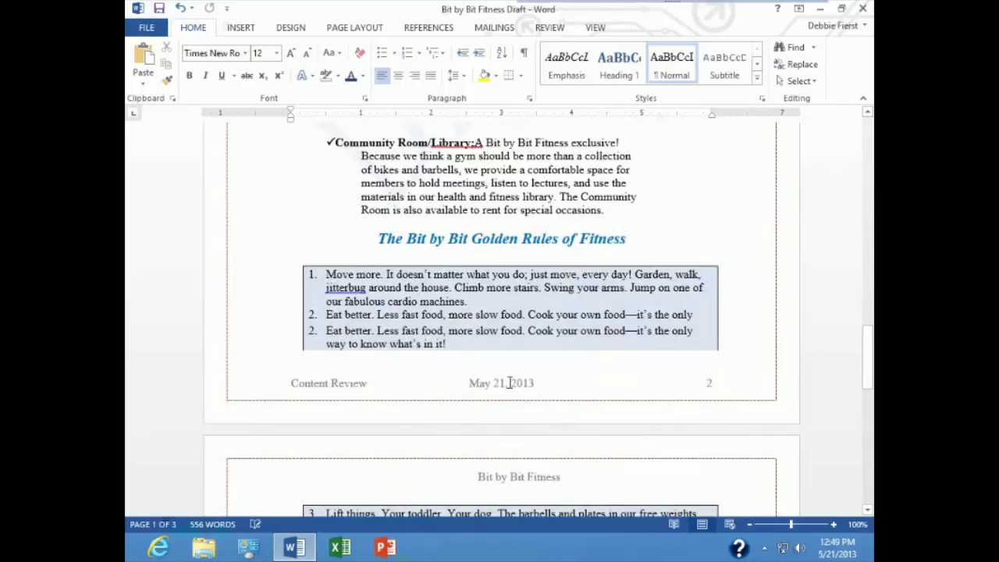
scroll(546, 396, down, 3)
Step: Check the pages in the File > Print preview, including page 3, then return to the document
click(146, 28)
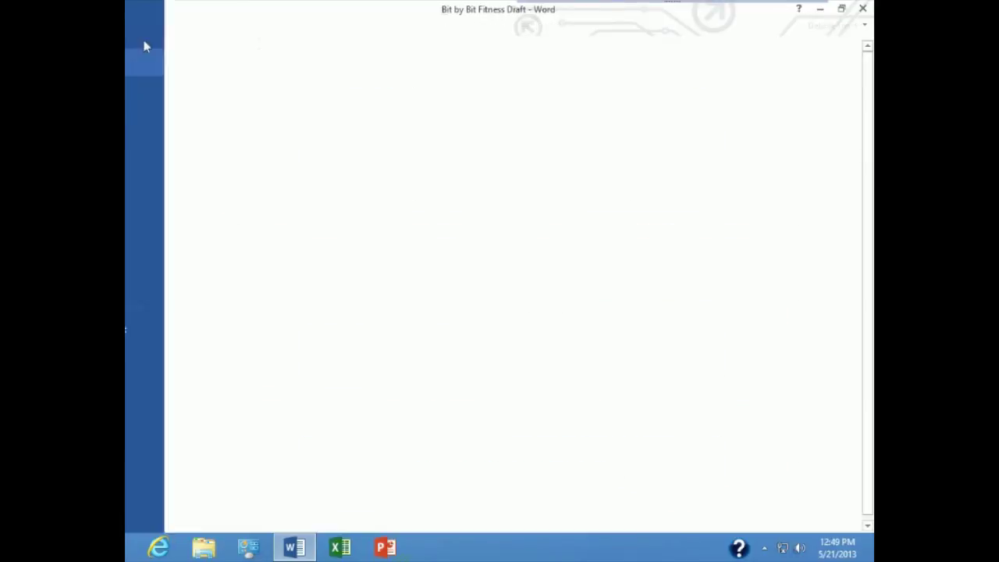
click(160, 205)
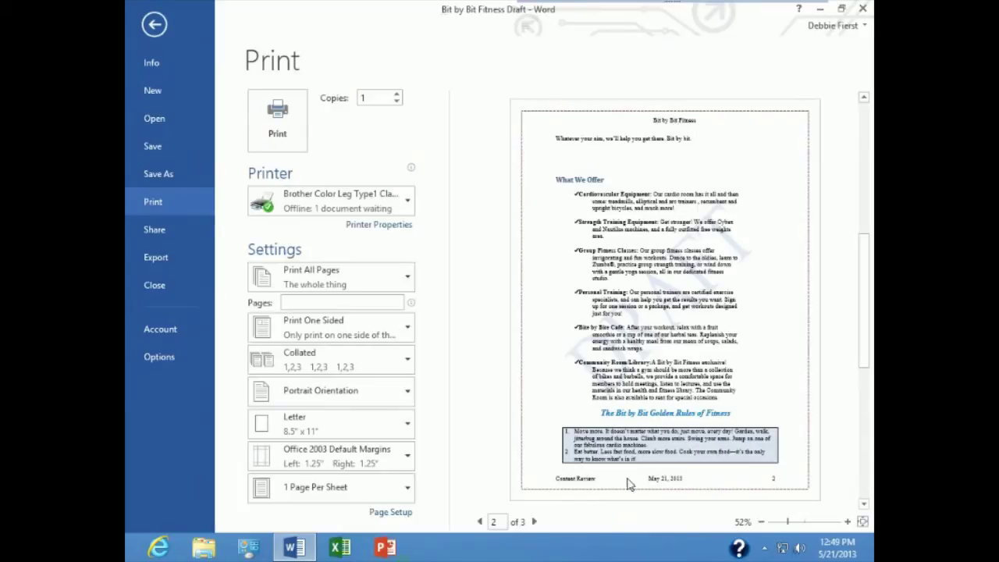
click(535, 521)
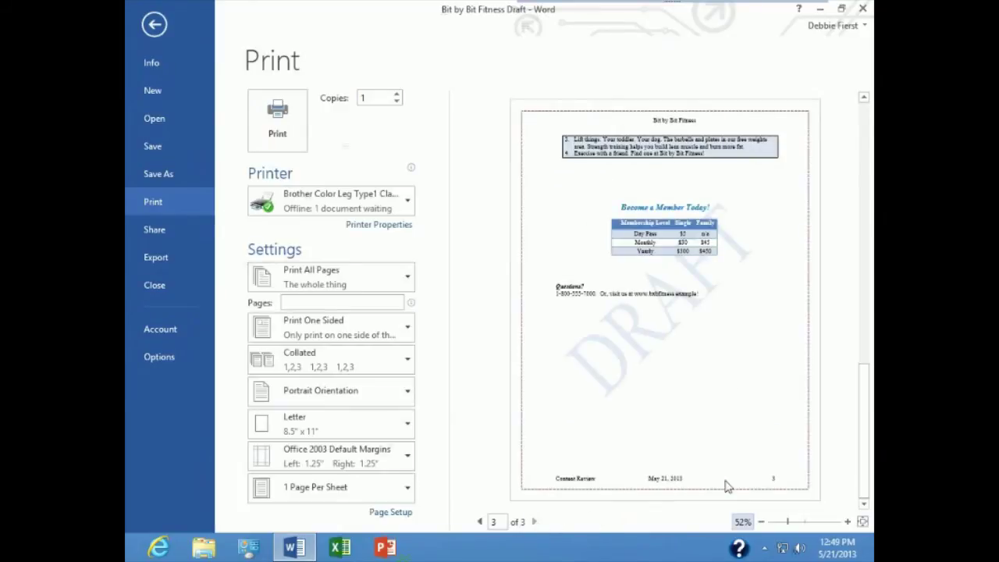
key(Escape)
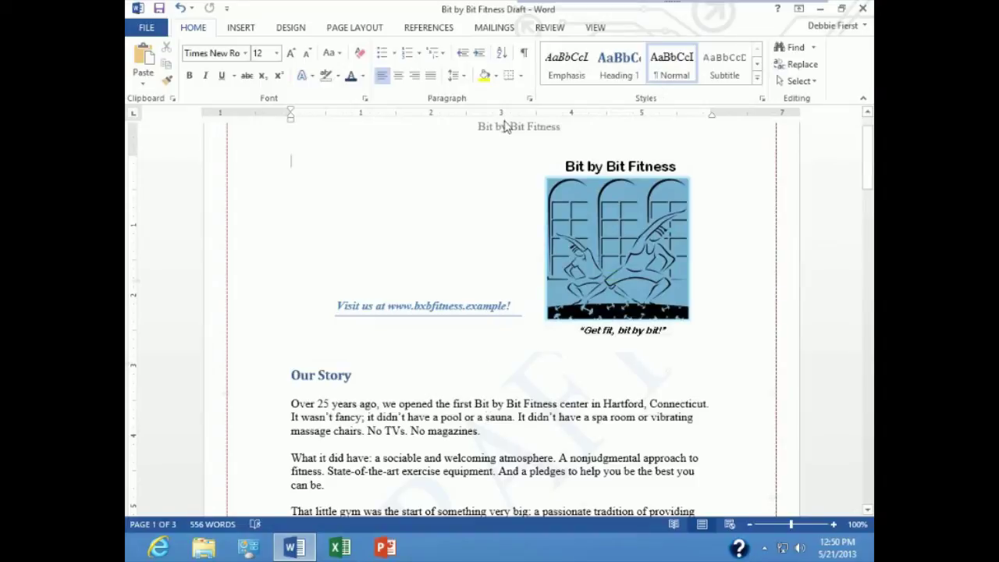
Step: Scroll to page one's footer and open it for editing
scroll(527, 343, down, 5)
scroll(527, 351, down, 5)
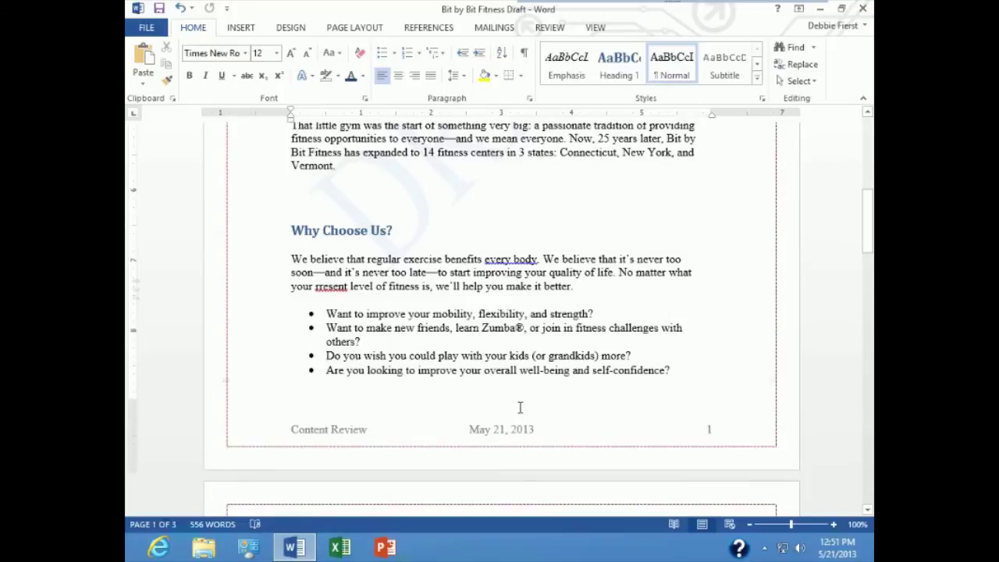
scroll(521, 408, up, 10)
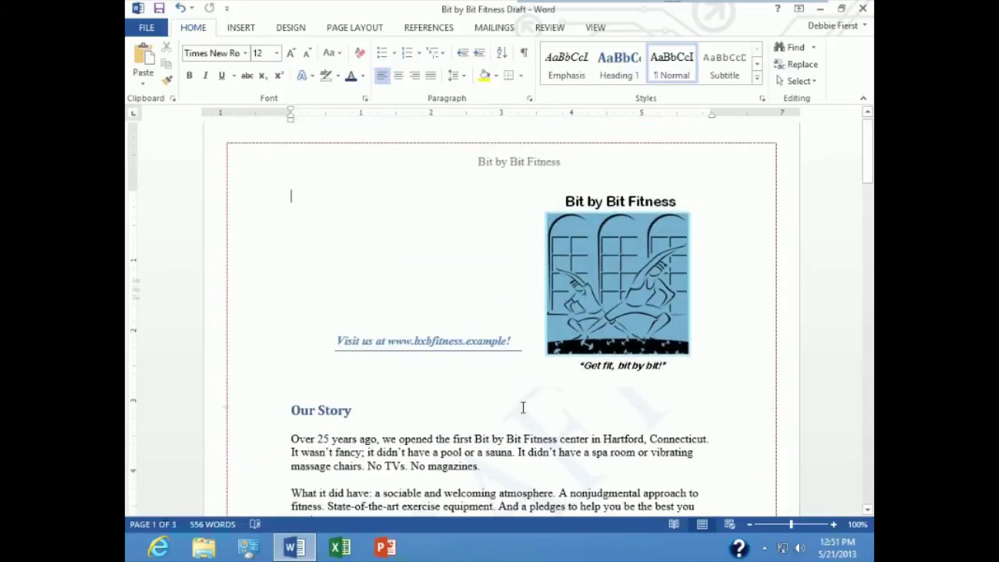
scroll(523, 407, down, 6)
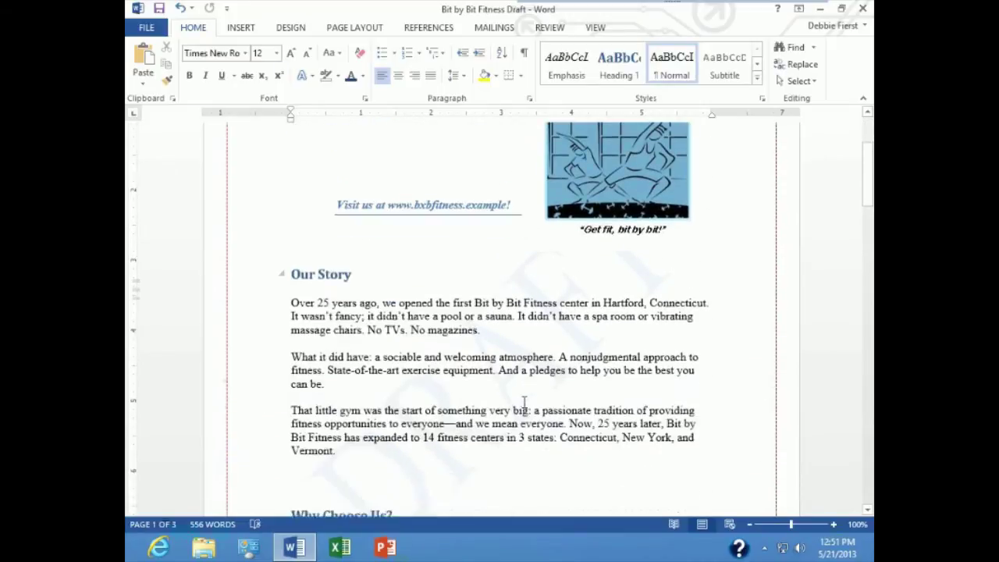
scroll(526, 402, down, 4)
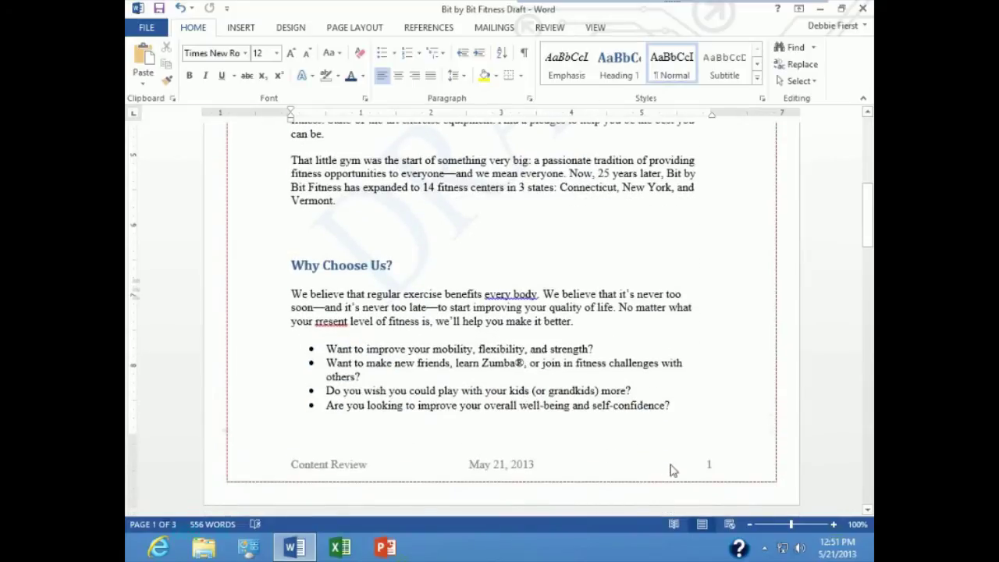
double_click(667, 466)
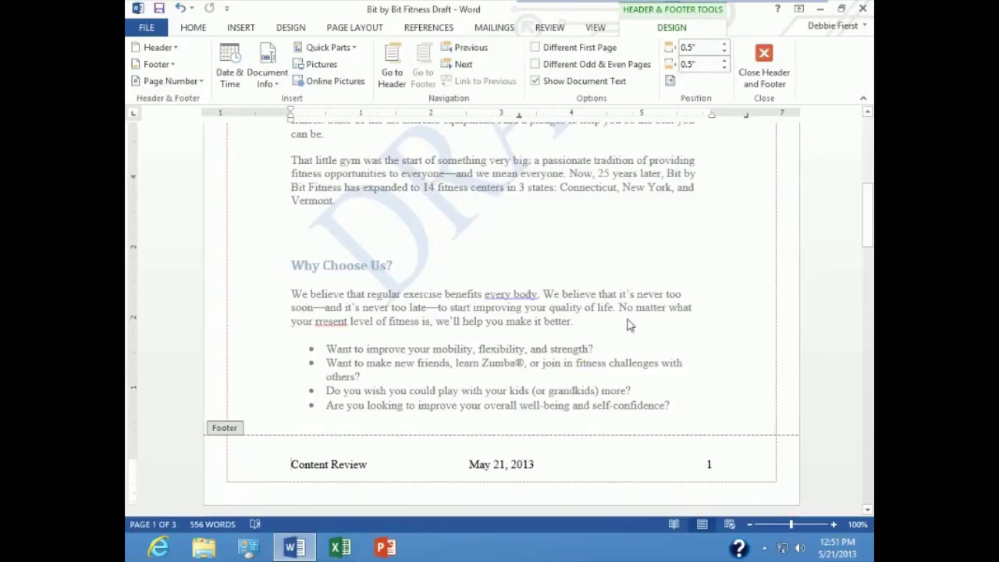
Step: Select the footer's page number 1 and bring up the Page Number options
double_click(709, 463)
text(1)
double_click(711, 464)
double_click(709, 463)
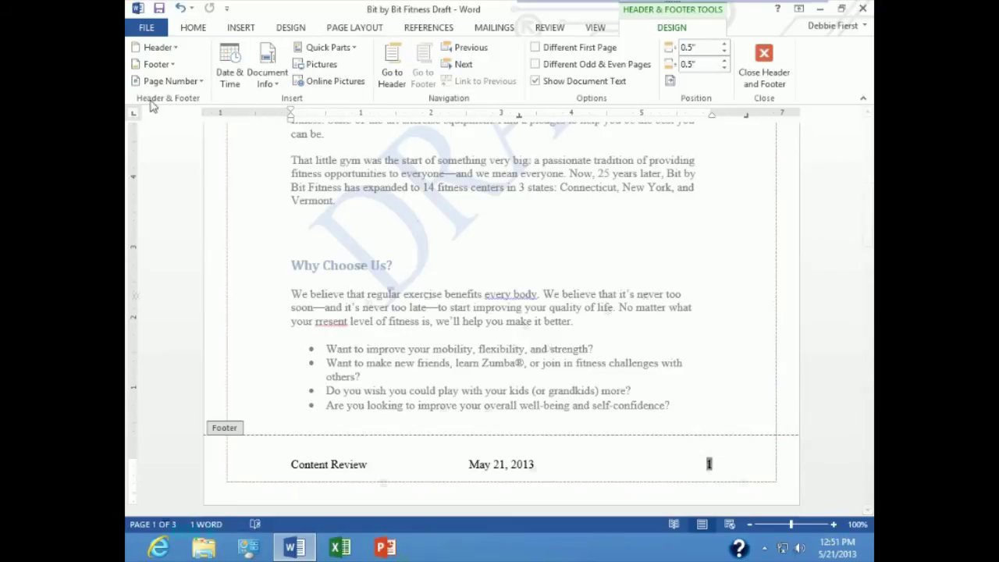
click(201, 83)
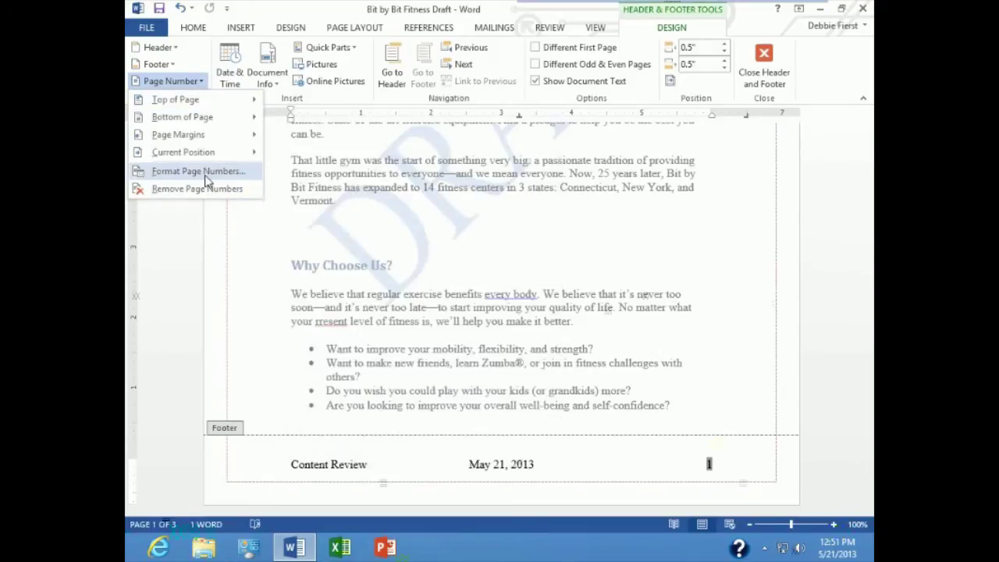
Step: Set the page number format to A, B, C in Format Page Numbers and apply it
click(204, 179)
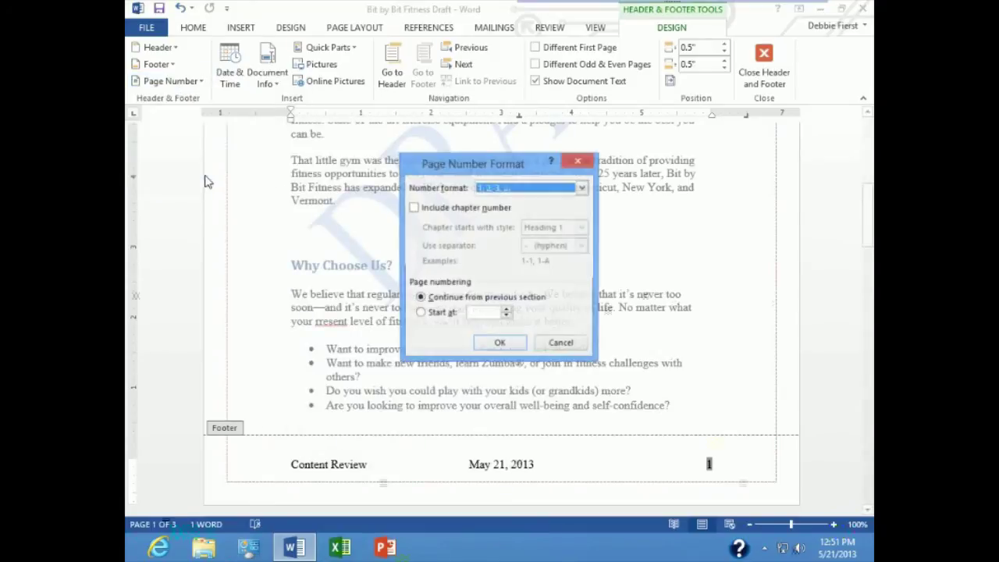
click(581, 190)
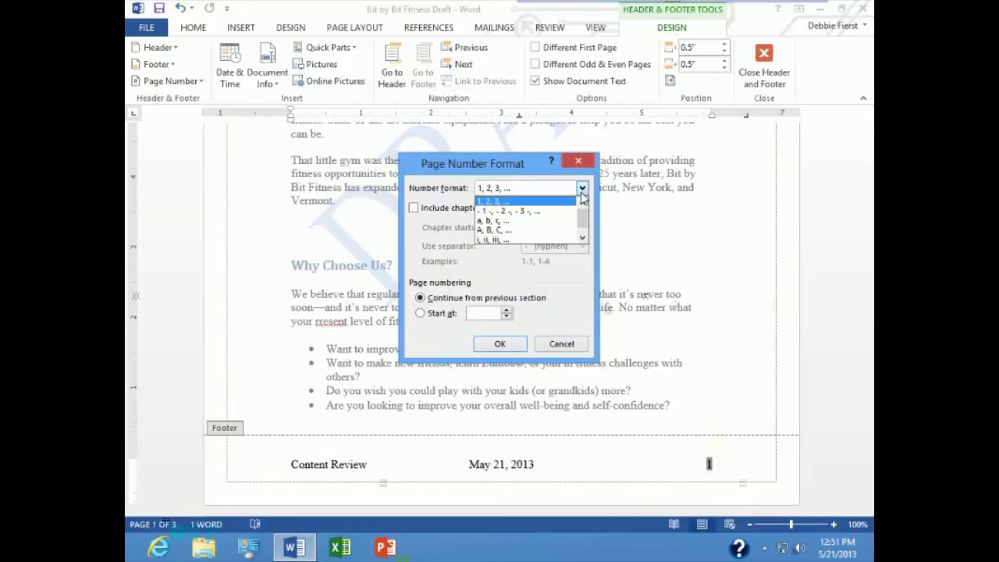
click(584, 237)
scroll(585, 225, up, 1)
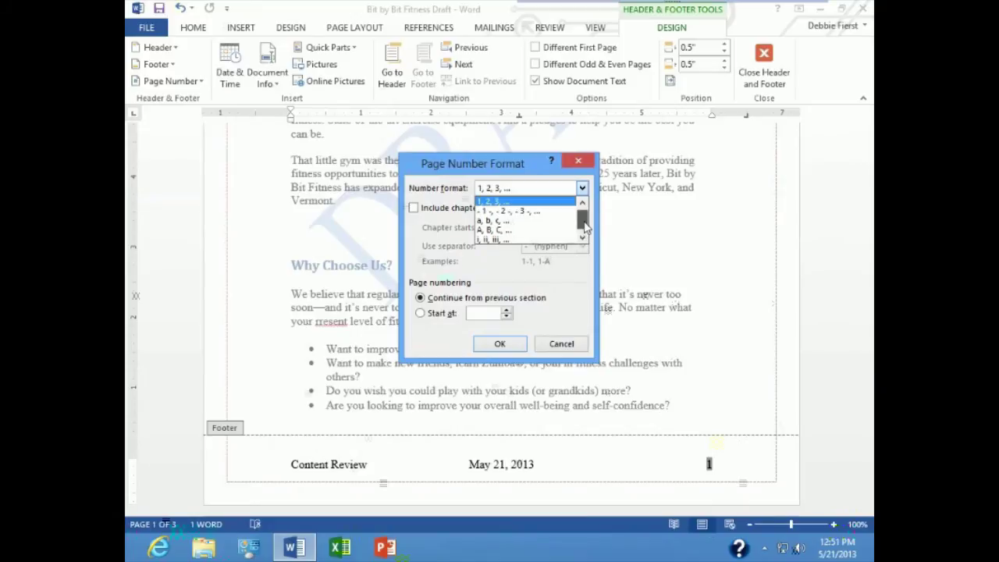
scroll(584, 225, down, 1)
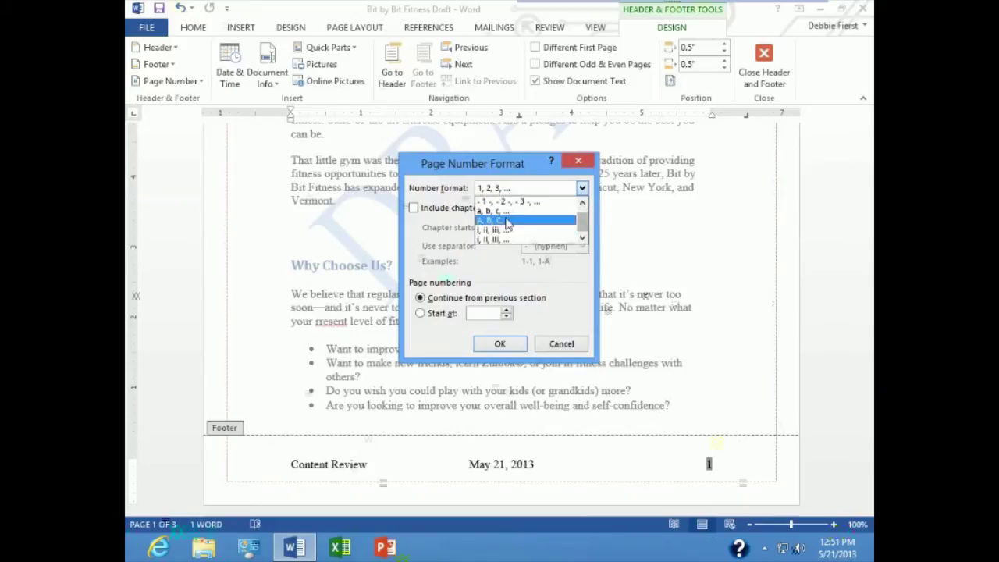
click(500, 223)
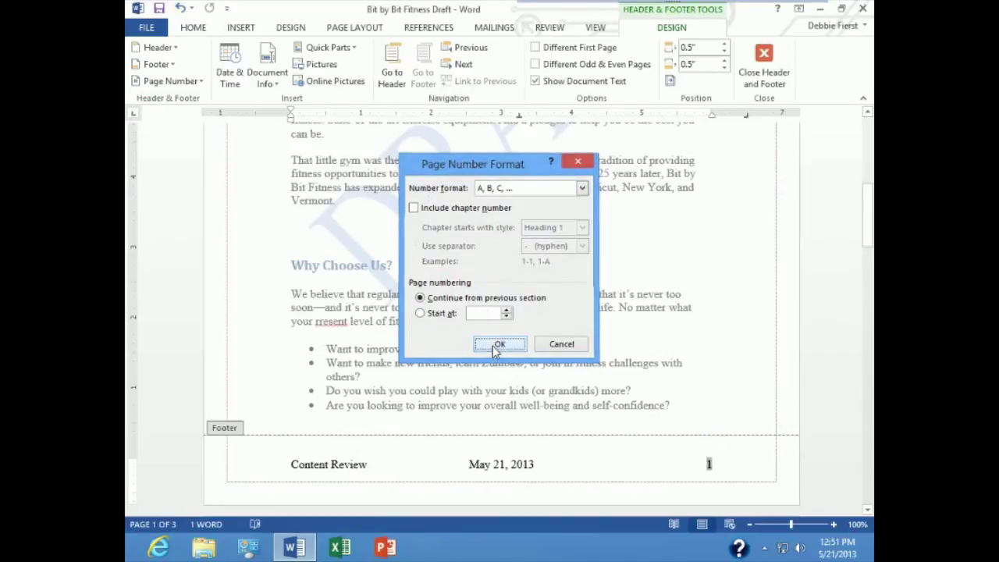
click(496, 345)
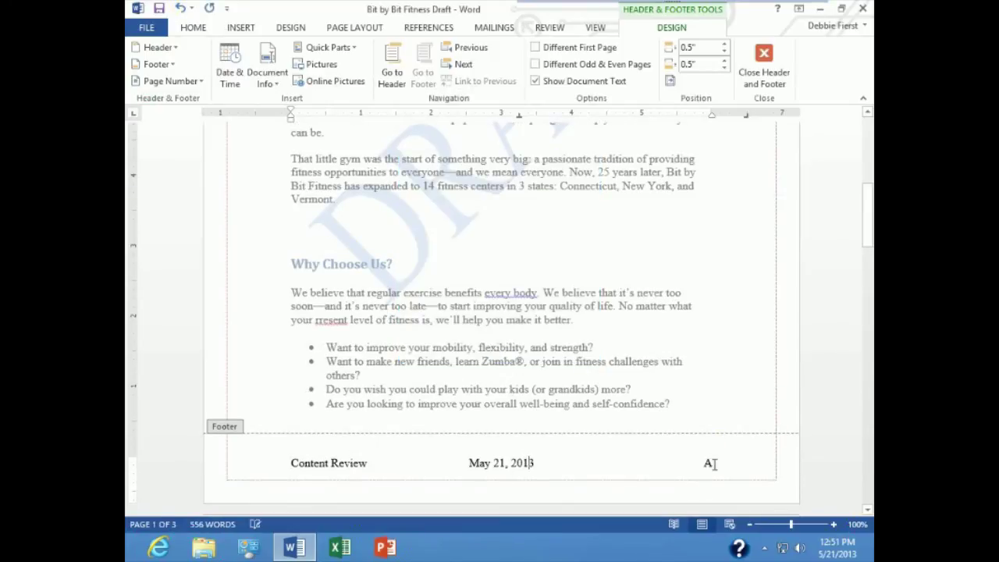
Step: Scroll through the lettered pages and select the header text 'Bit by Bit Fitness'
scroll(718, 456, down, 5)
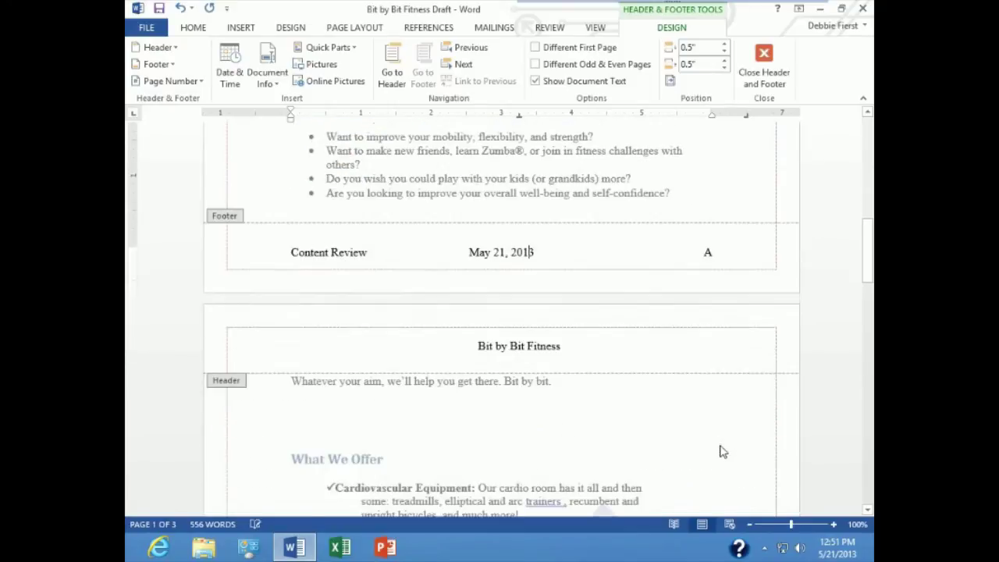
scroll(720, 451, down, 20)
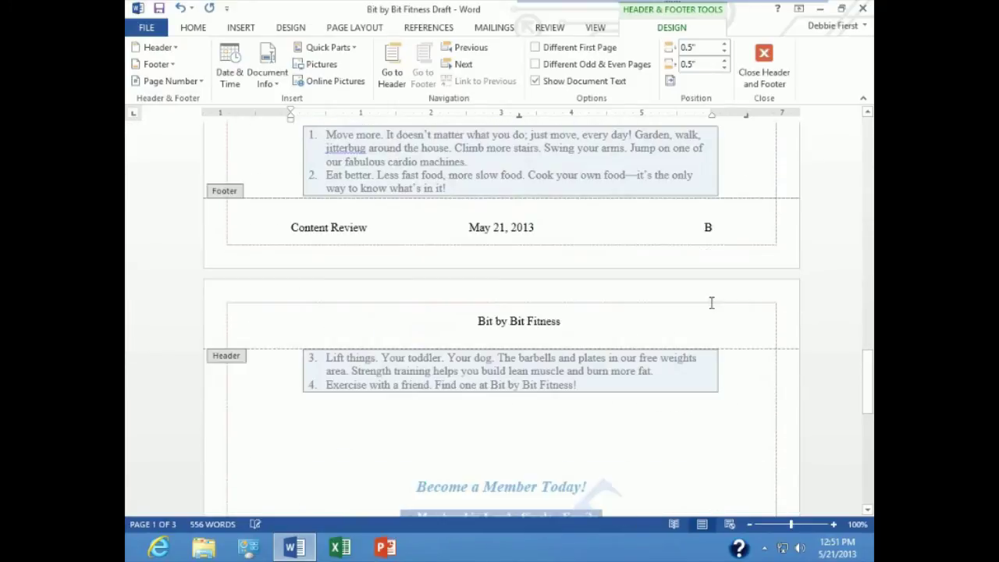
scroll(737, 273, up, 10)
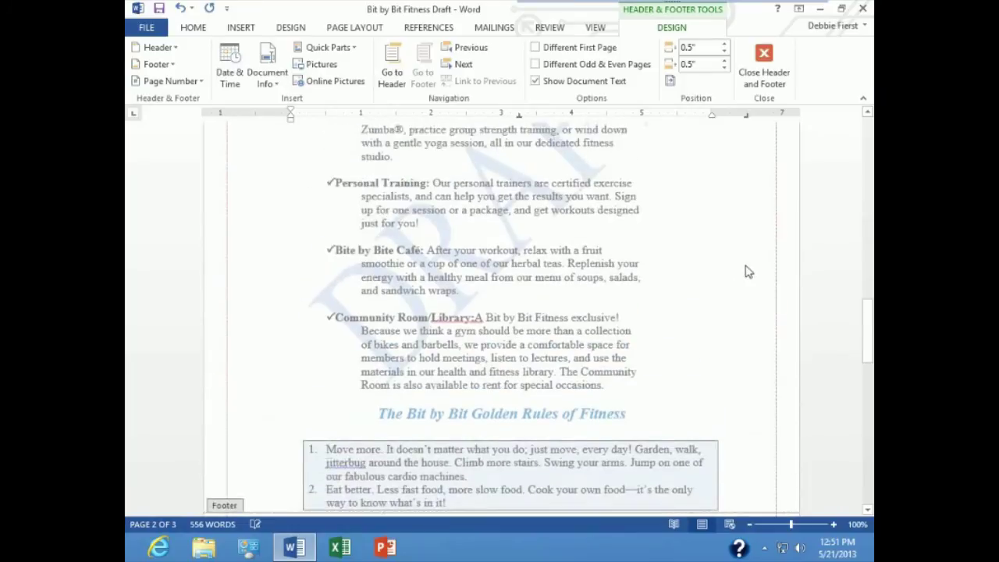
scroll(745, 270, up, 6)
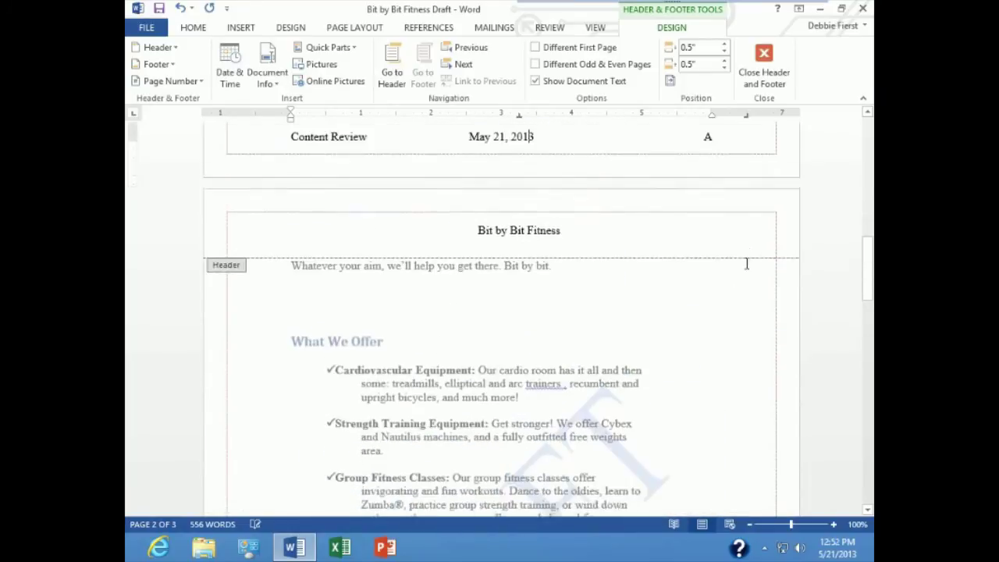
scroll(746, 269, up, 4)
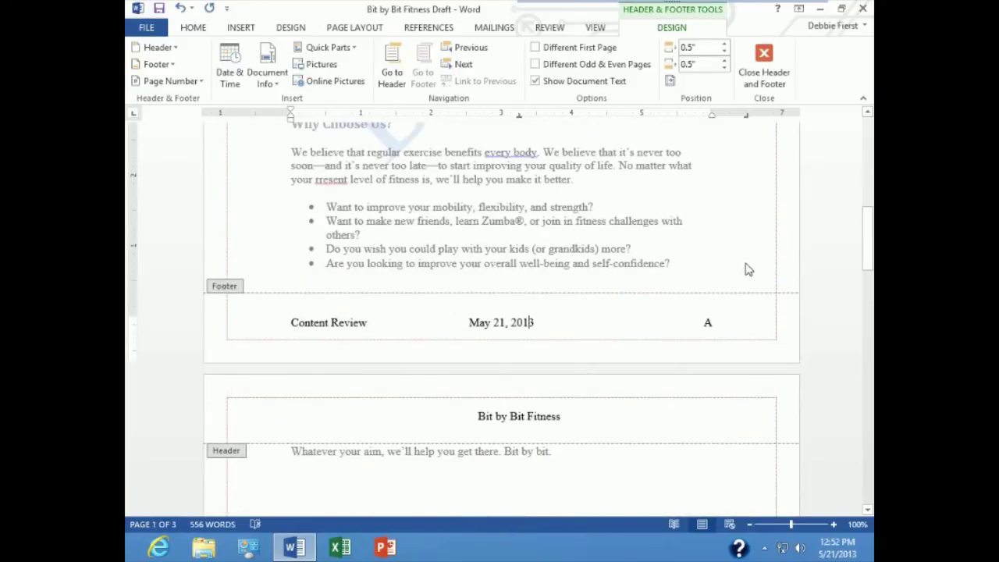
scroll(684, 389, up, 15)
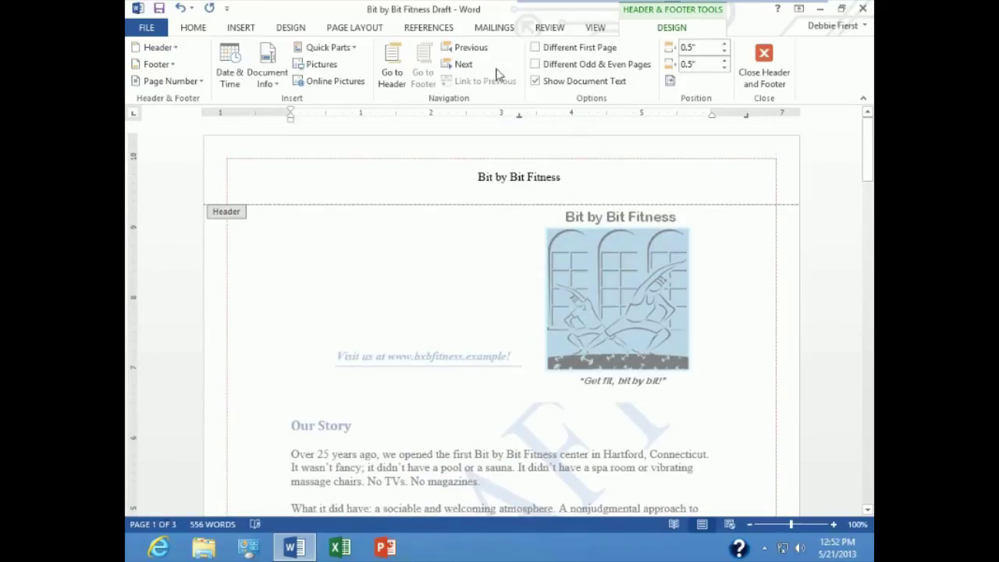
drag(478, 177, 567, 184)
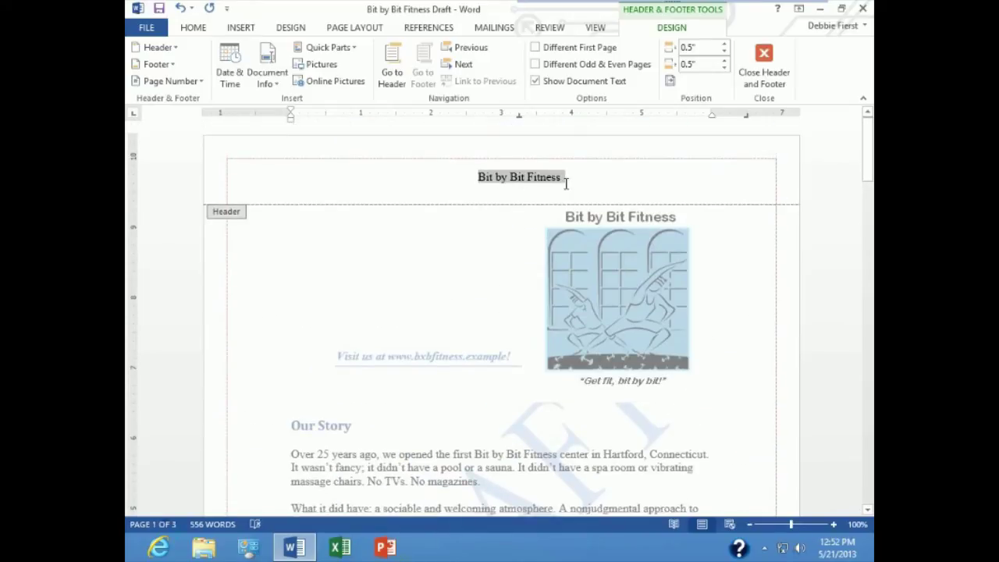
Step: Italicize the 'Bit by Bit Fitness' header text using the Home tab's Italic button
click(192, 27)
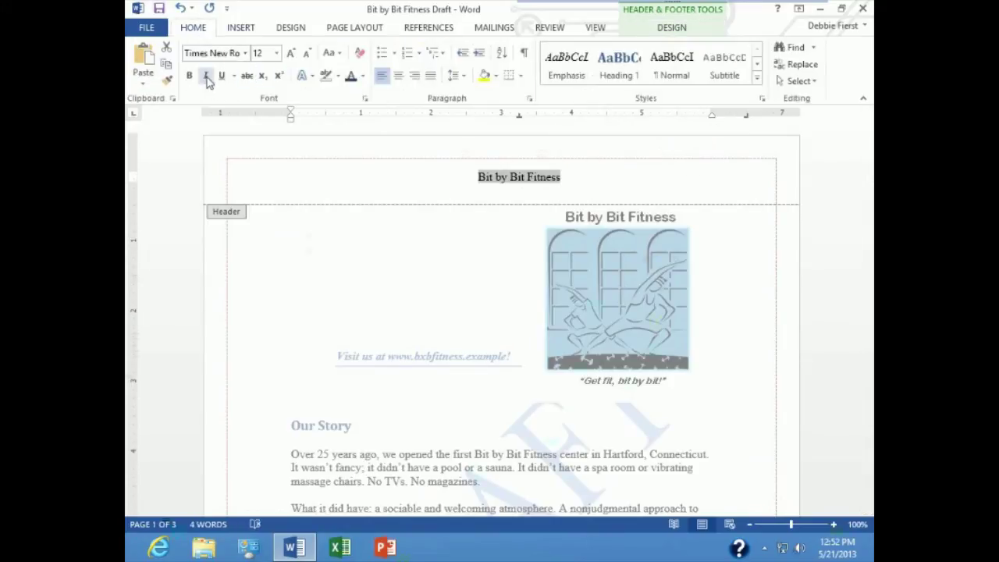
click(206, 76)
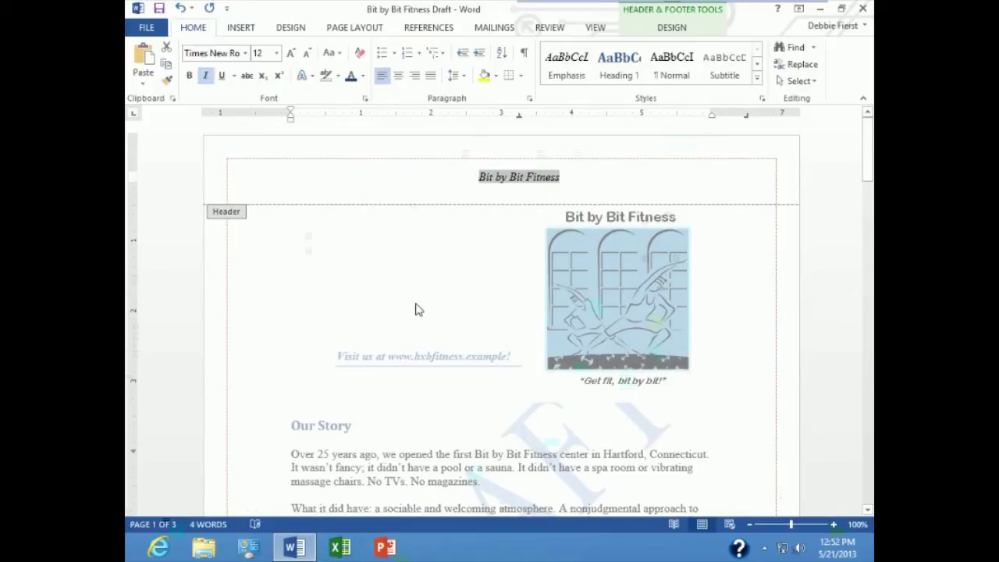
scroll(415, 309, down, 5)
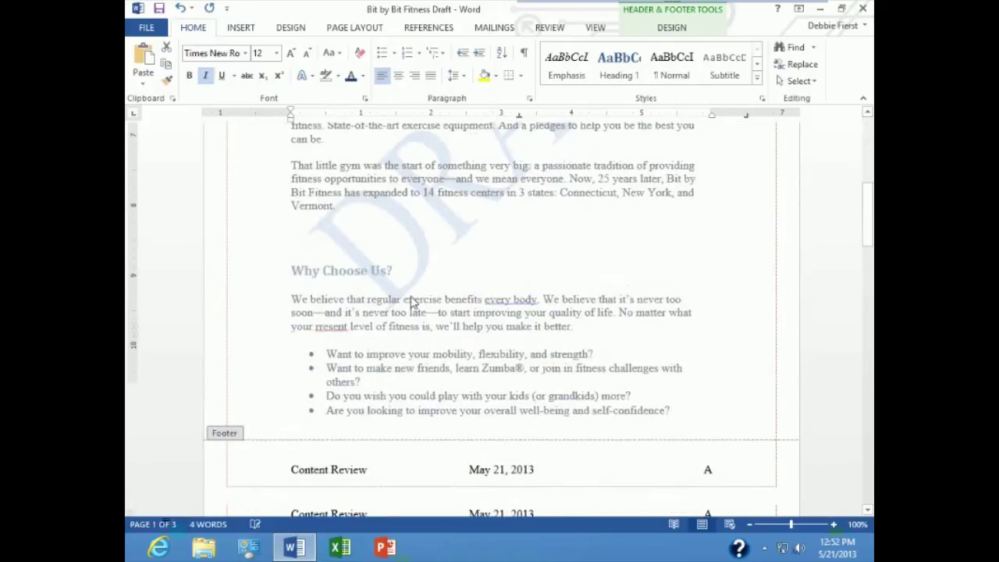
scroll(412, 302, down, 3)
scroll(454, 277, up, 4)
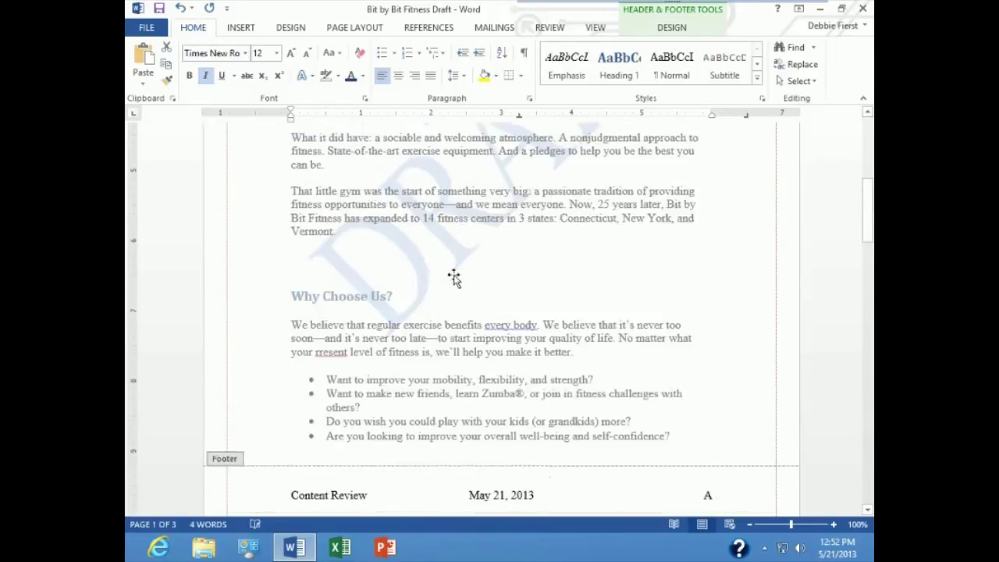
scroll(454, 277, up, 5)
scroll(454, 280, up, 3)
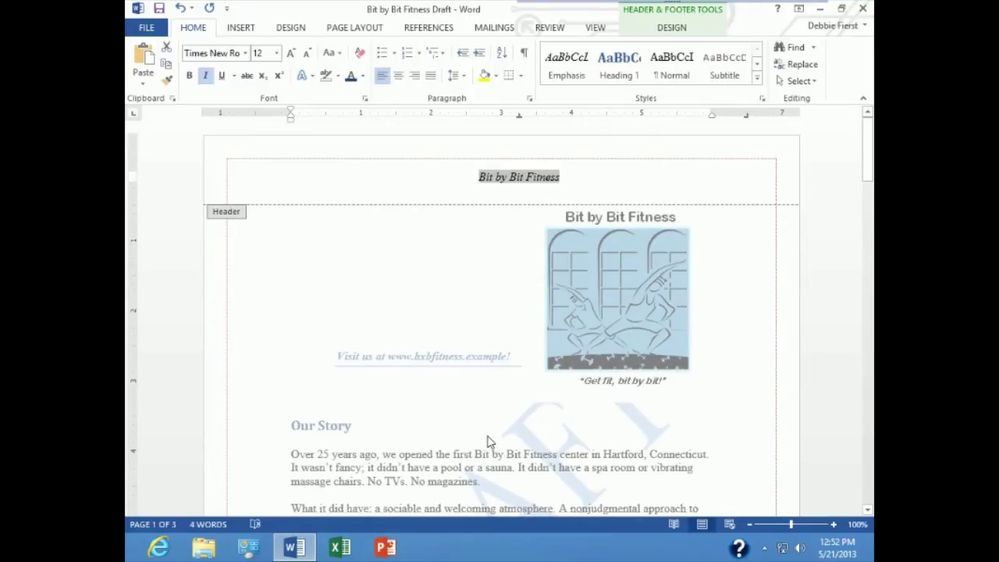
Step: Enable Different First Page so page 1 has a blank header and footer, then close header editing
click(672, 28)
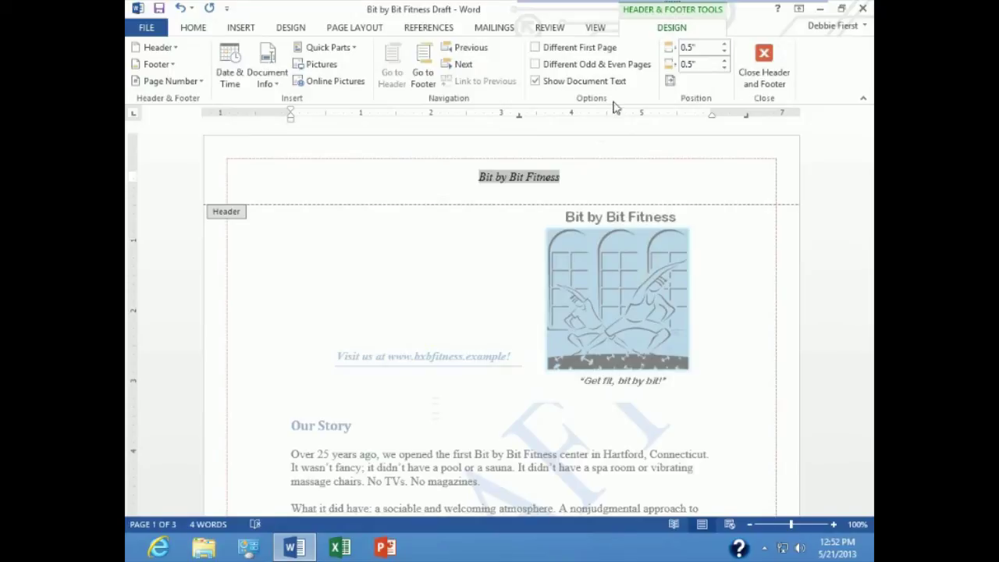
click(535, 47)
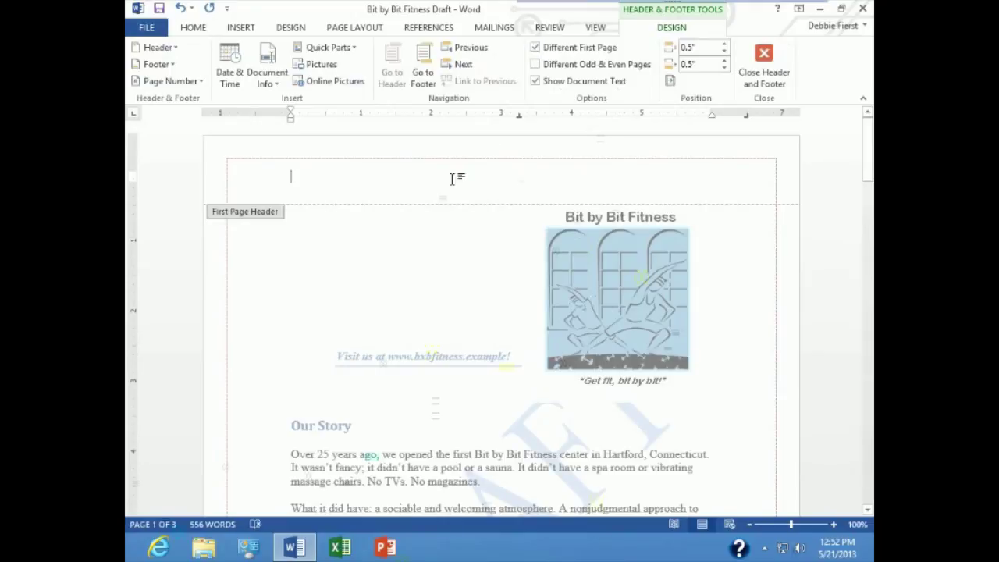
scroll(468, 221, down, 8)
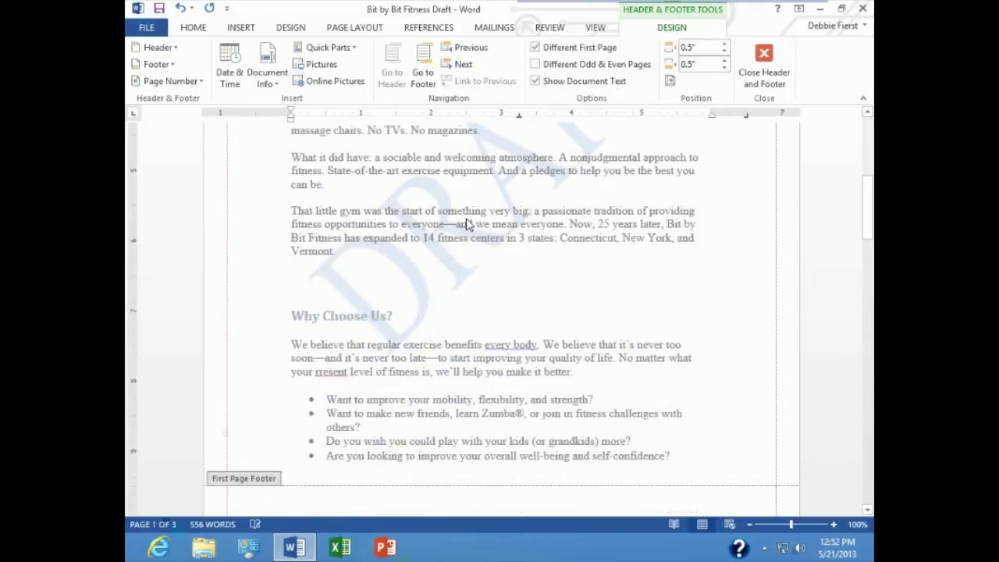
scroll(466, 224, down, 4)
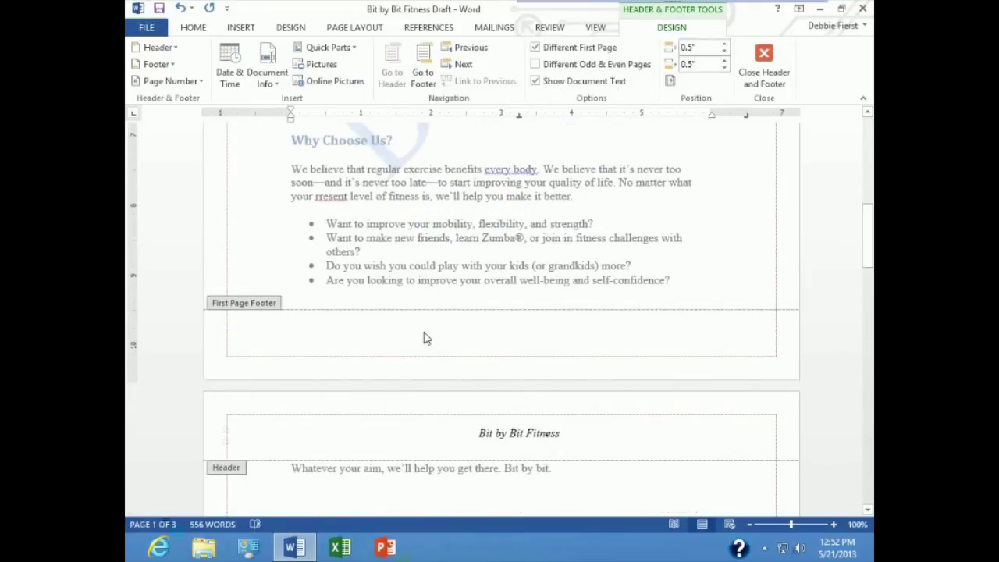
scroll(426, 338, down, 2)
click(503, 329)
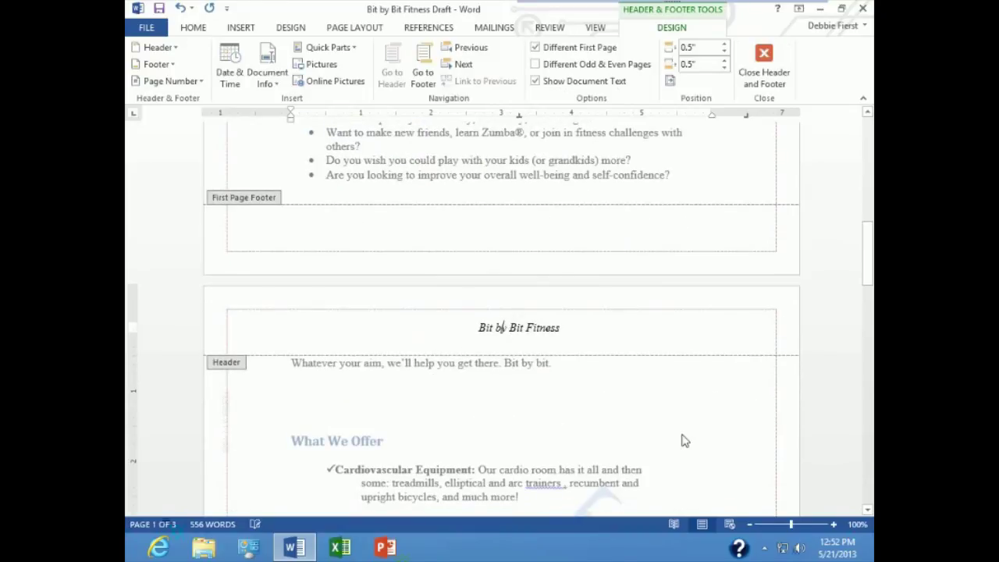
click(761, 69)
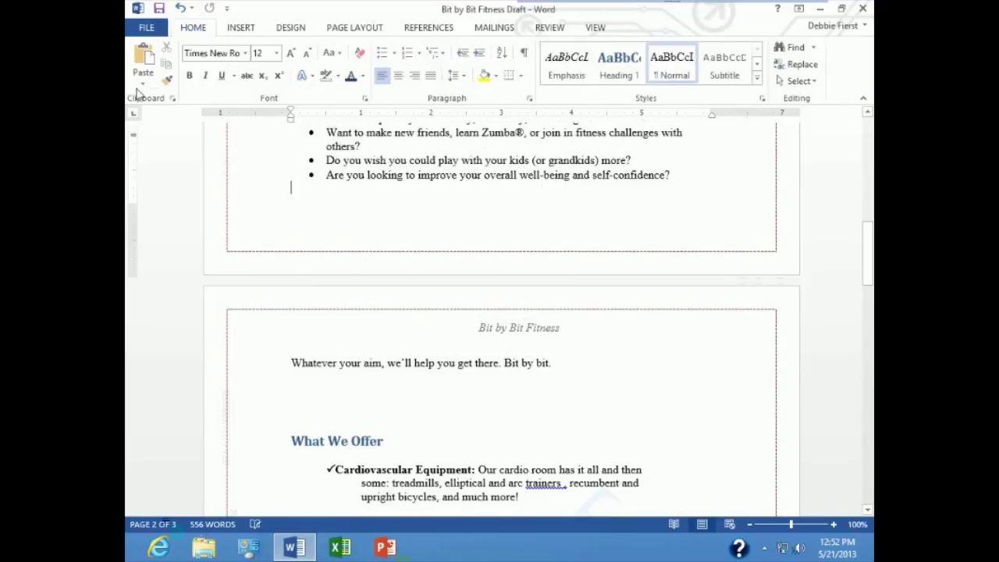
Step: Open the print preview and advance to page 2 to check the italic header and footer letter B
click(144, 30)
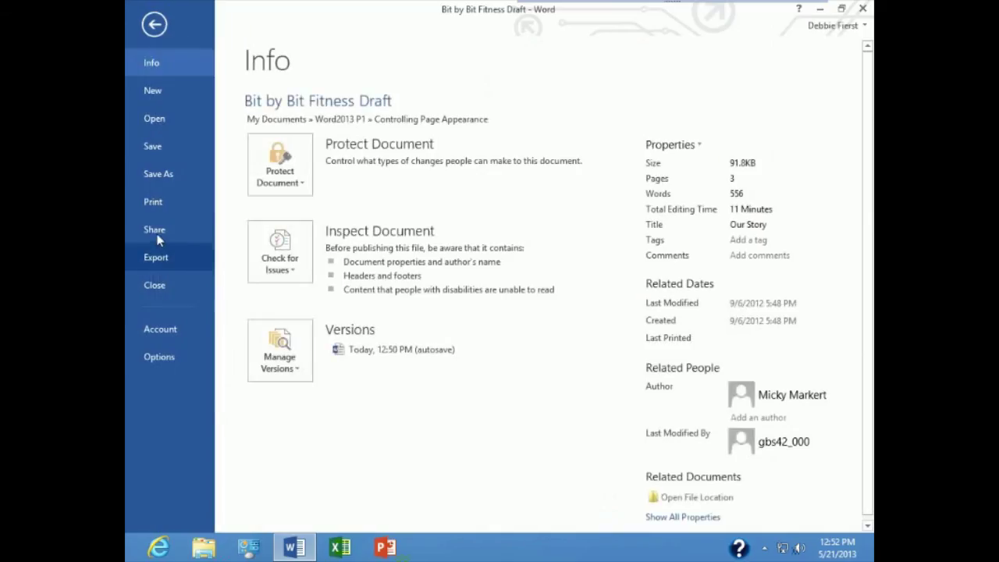
click(153, 203)
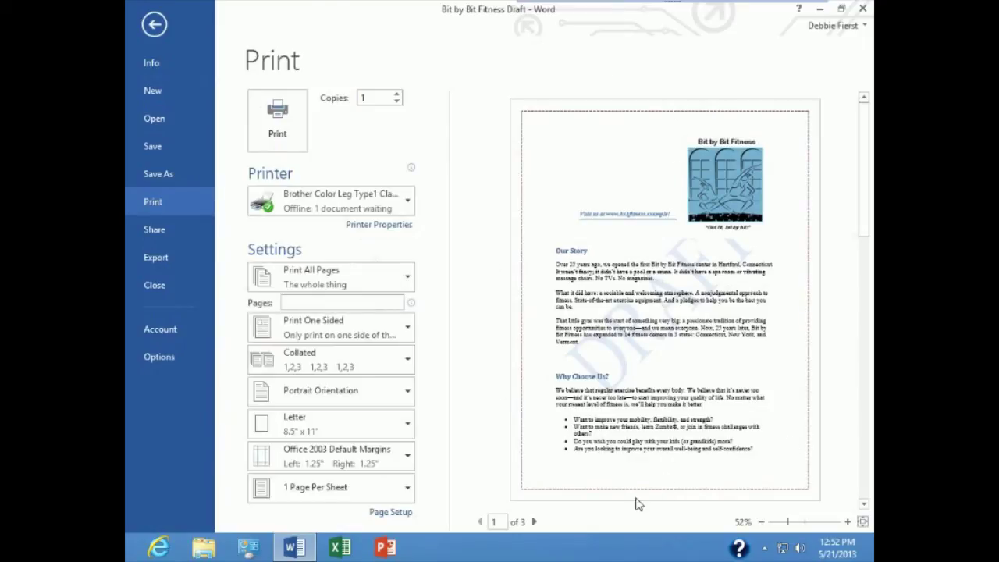
click(534, 522)
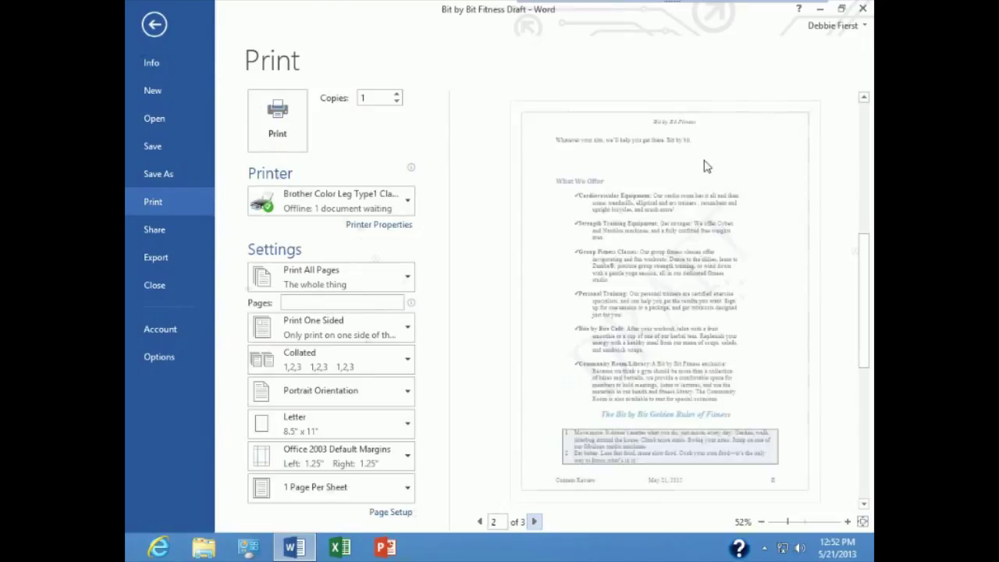